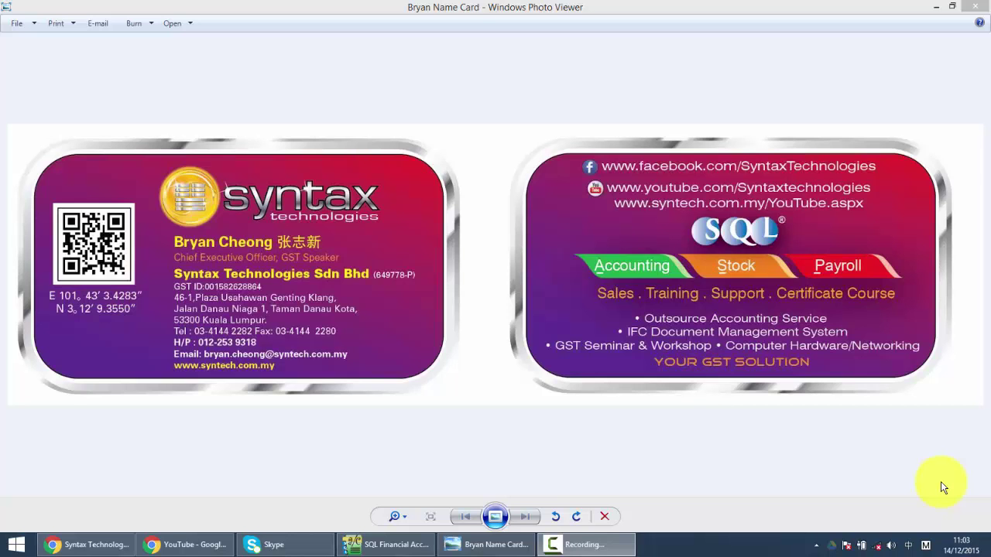
Switch to SQL Financial Accounting and open the Purchase Order list.
left_click(394, 546)
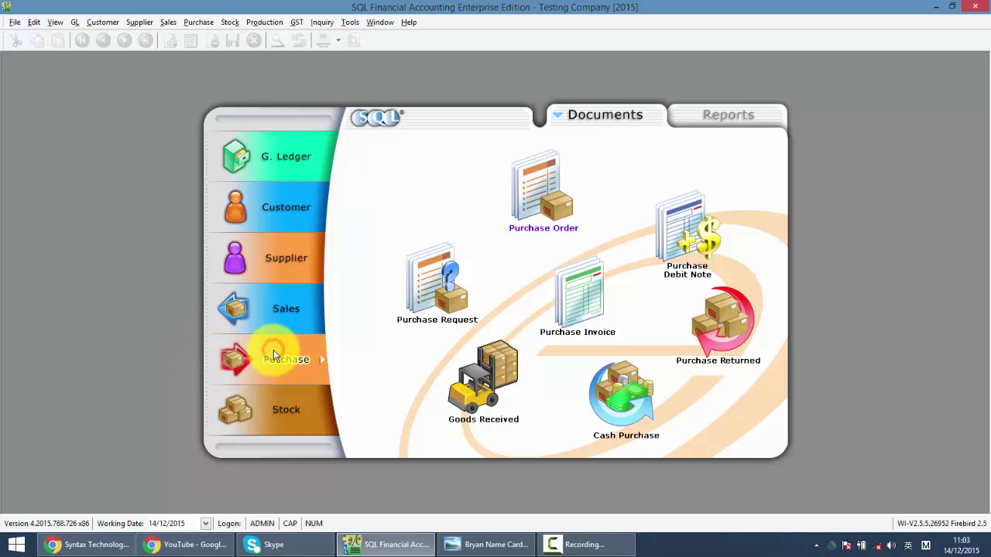
left_click(534, 189)
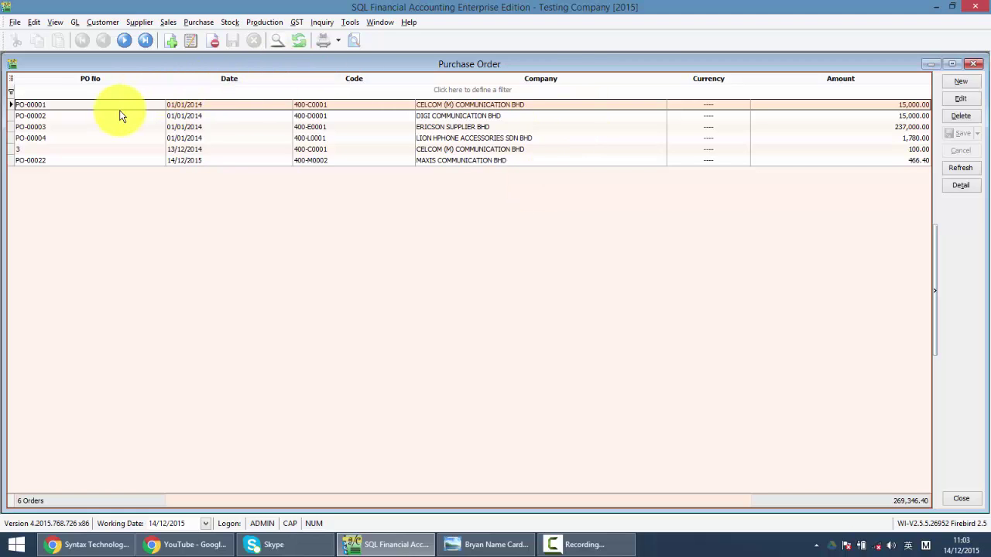
Filter the purchase orders by PO number containing 4 and clear that filter.
left_click(106, 91)
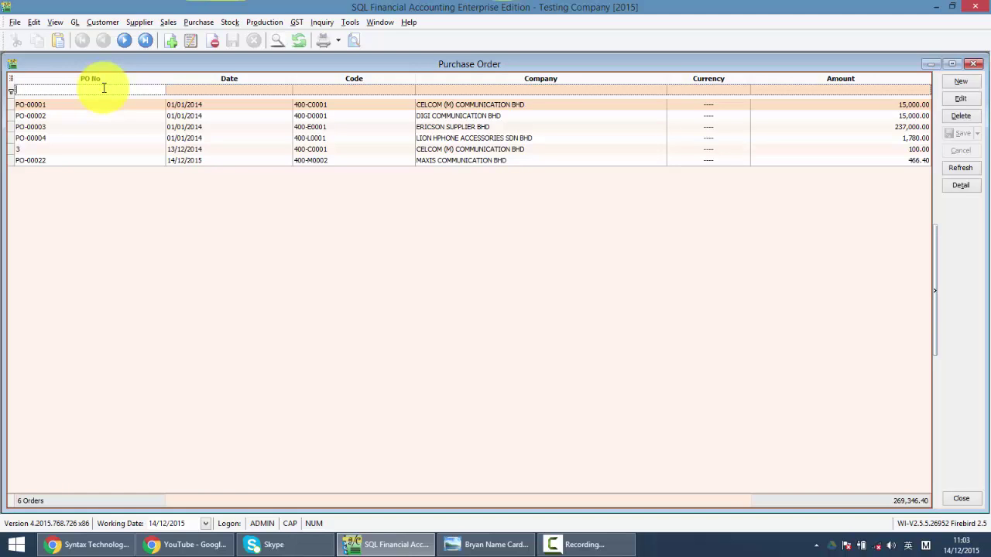
type("4")
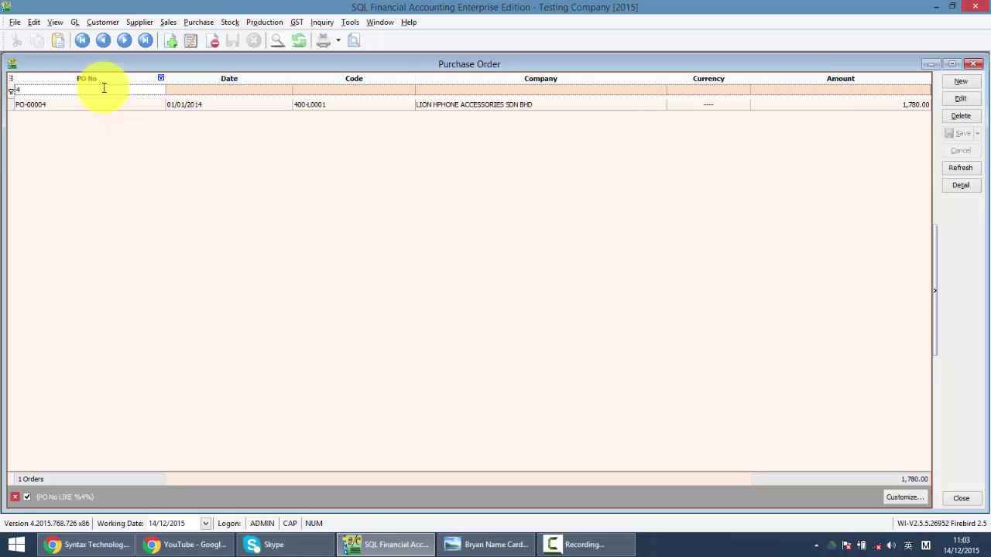
key("BackSpace")
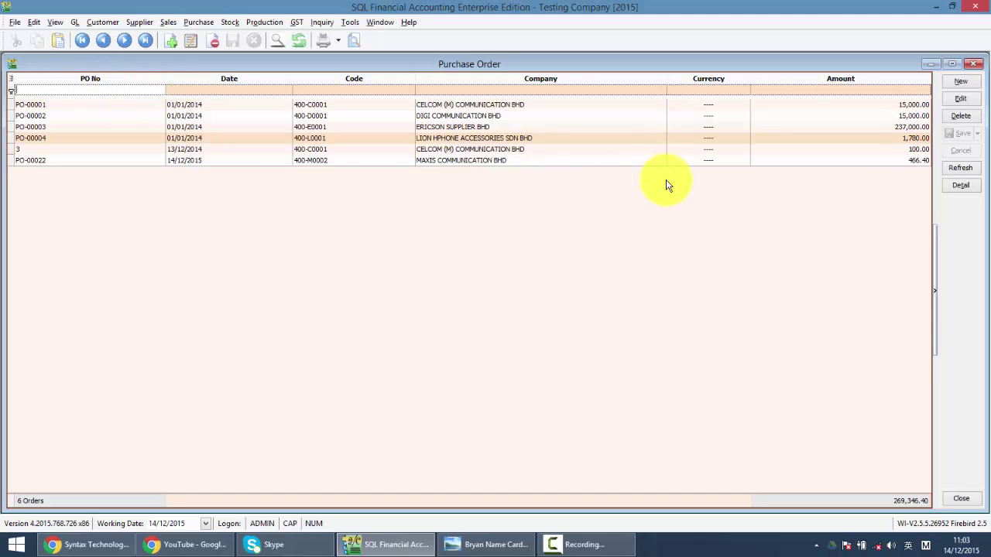
Filter the purchase orders by company name containing MA and clear the company filter.
left_click(472, 91)
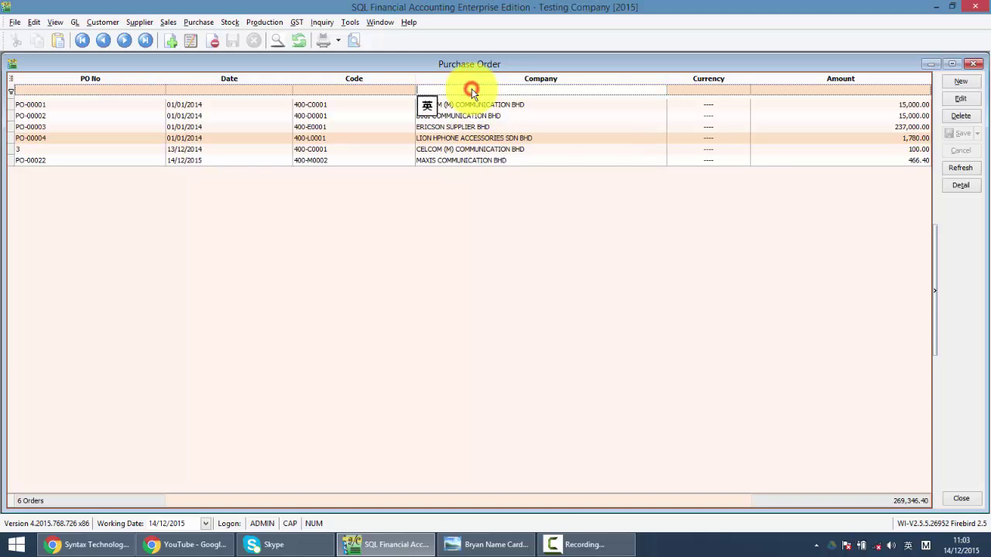
type("MA")
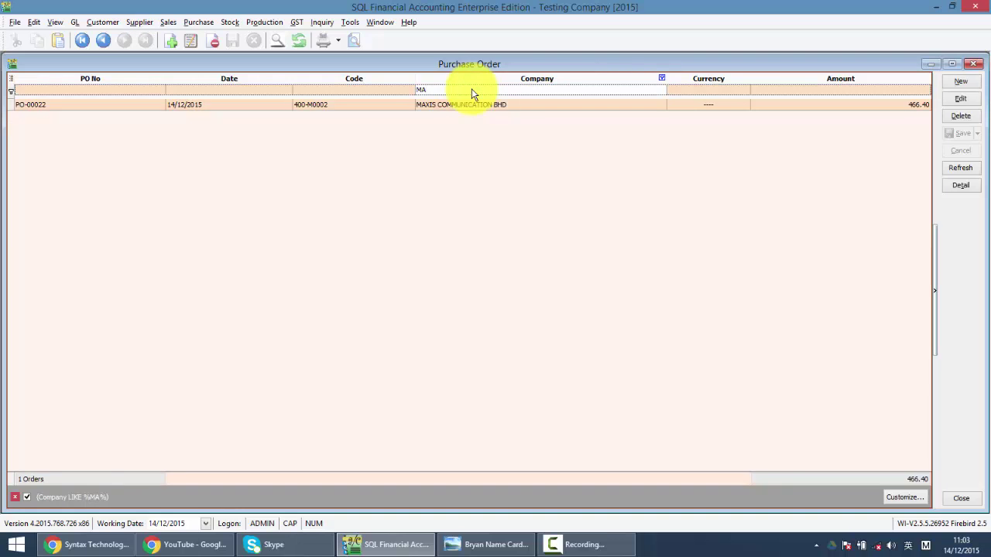
key("BackSpace")
key("BackSpace")
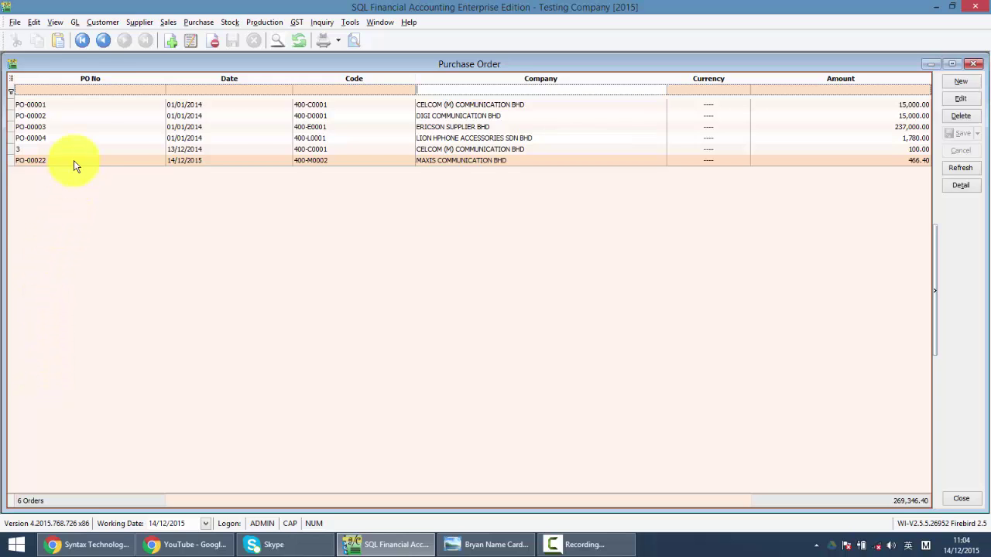
Add the Agent column to the purchase order list between Company and Currency using the field chooser.
right_click(345, 82)
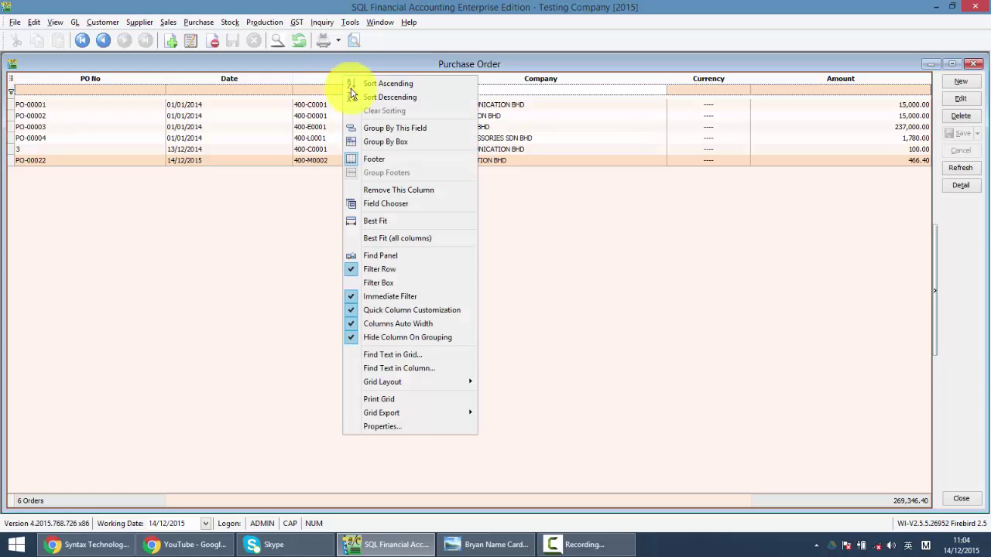
left_click(369, 202)
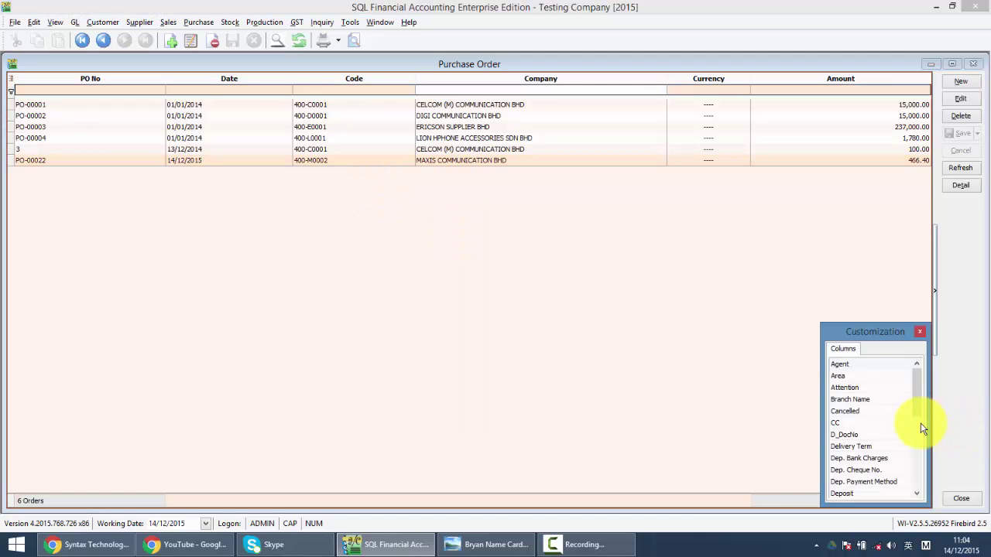
mouse_move(921, 401)
left_mouse_down()
mouse_move(914, 477)
mouse_move(922, 386)
left_mouse_up()
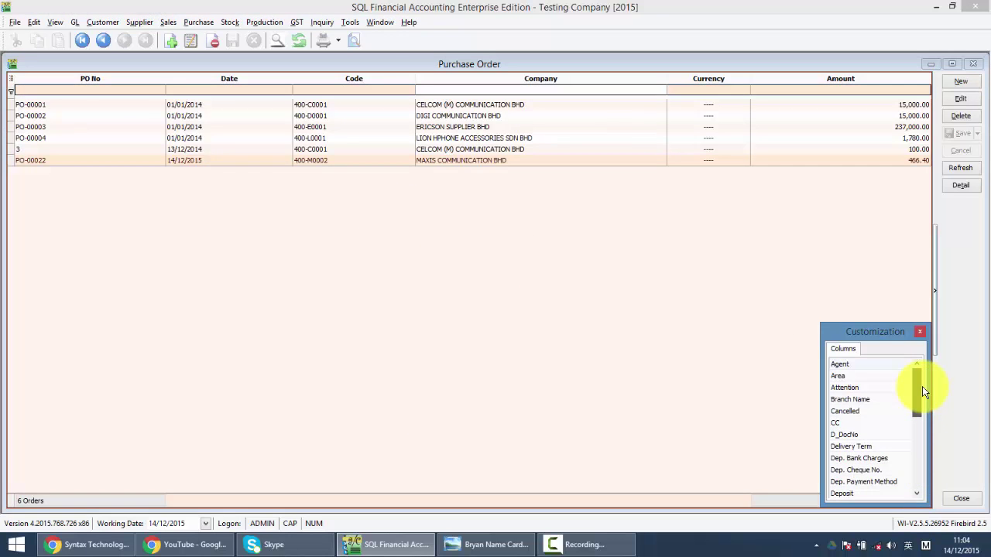
left_click(840, 364)
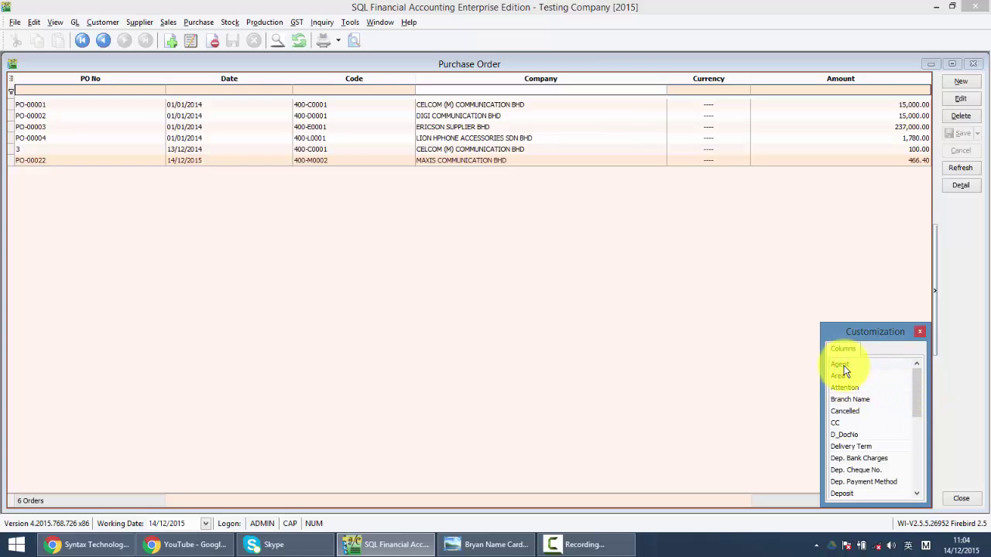
left_click_drag(844, 371, 656, 85)
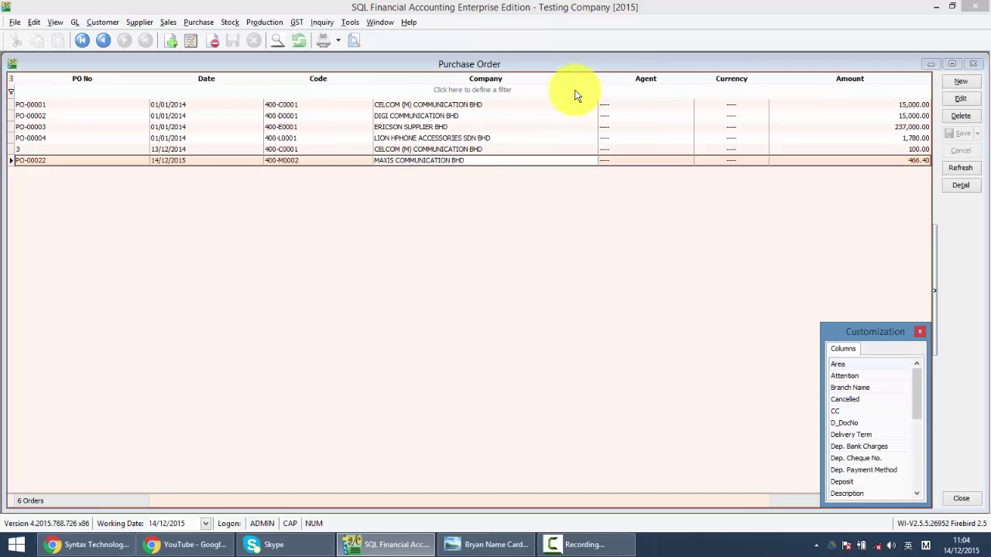
left_click(639, 91)
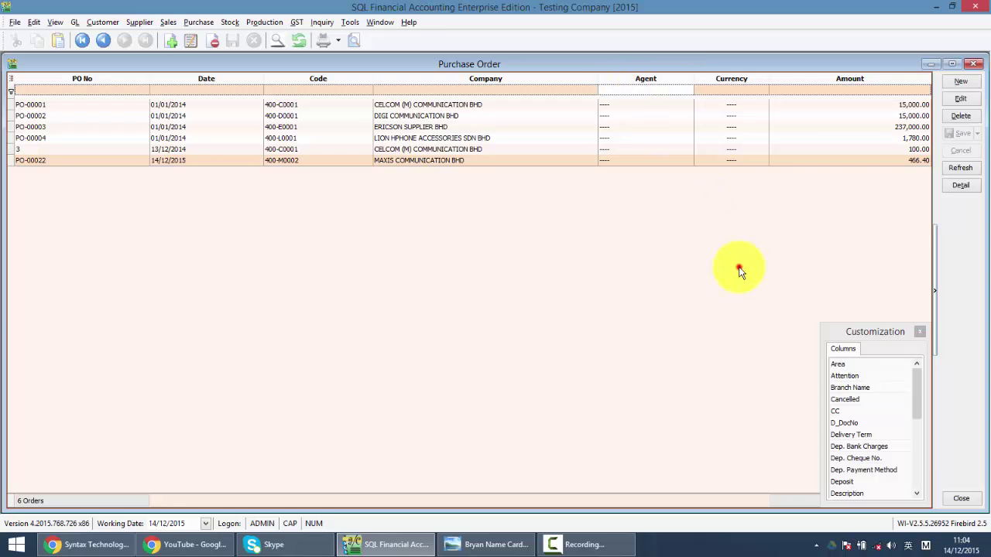
left_click(920, 331)
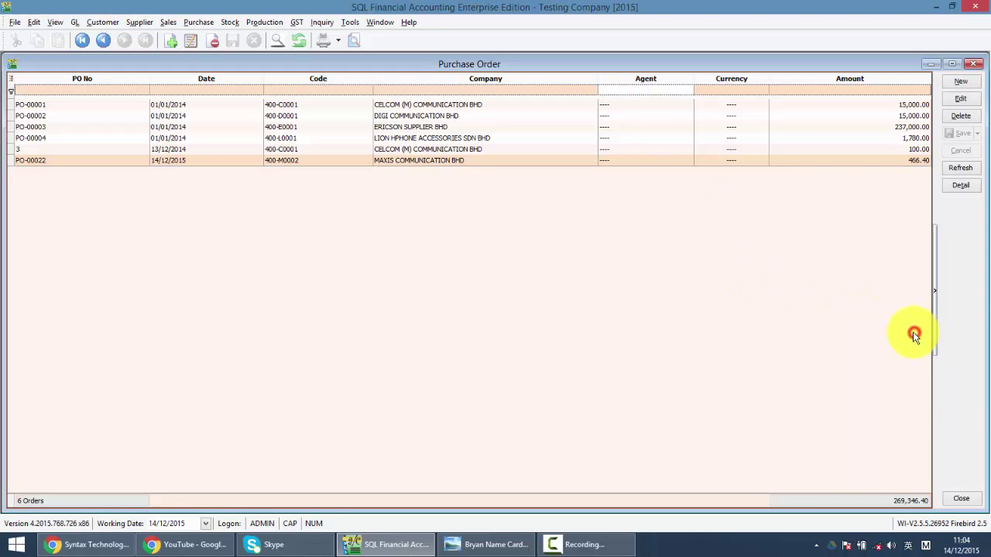
Create a new purchase order and search its supplier list for company names containing MA.
left_click(957, 81)
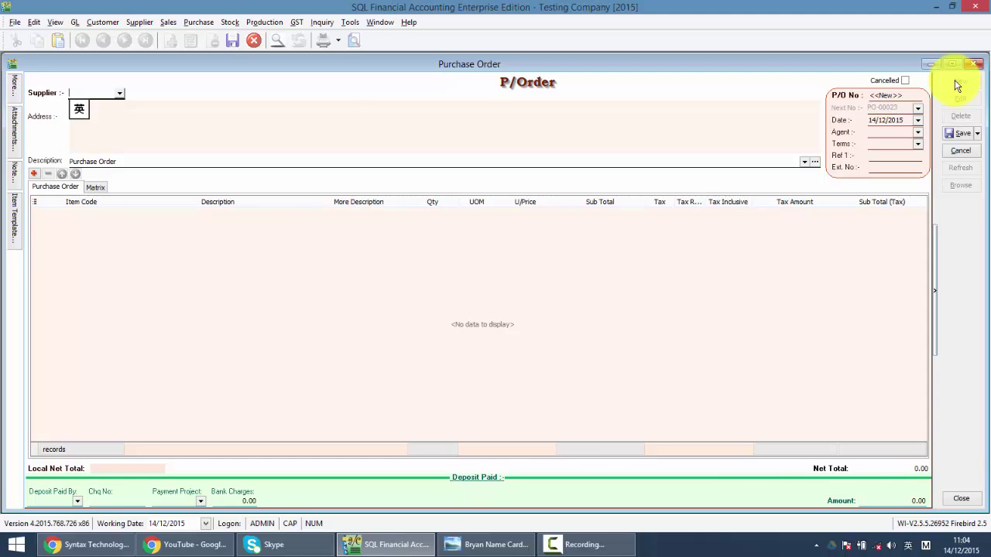
type("MA")
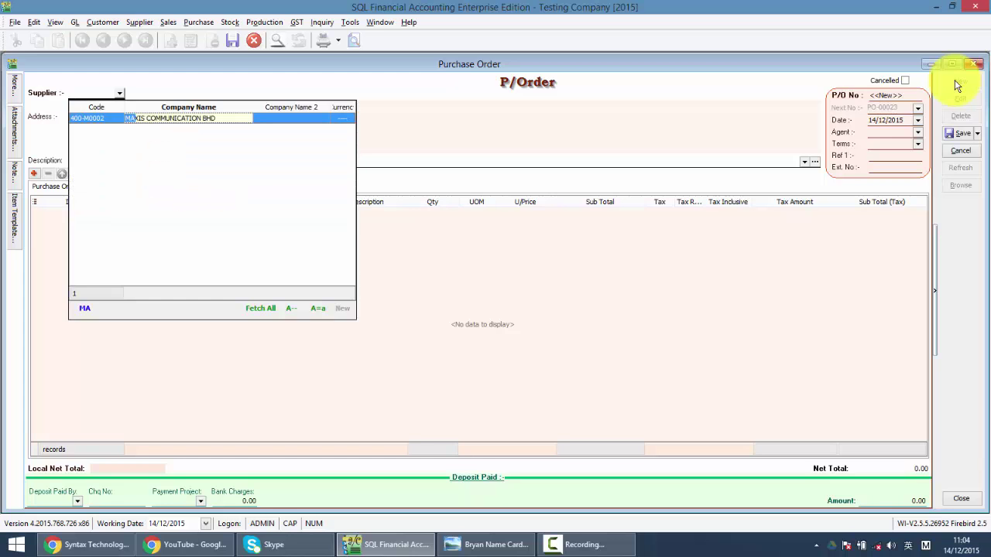
key("BackSpace")
key("BackSpace")
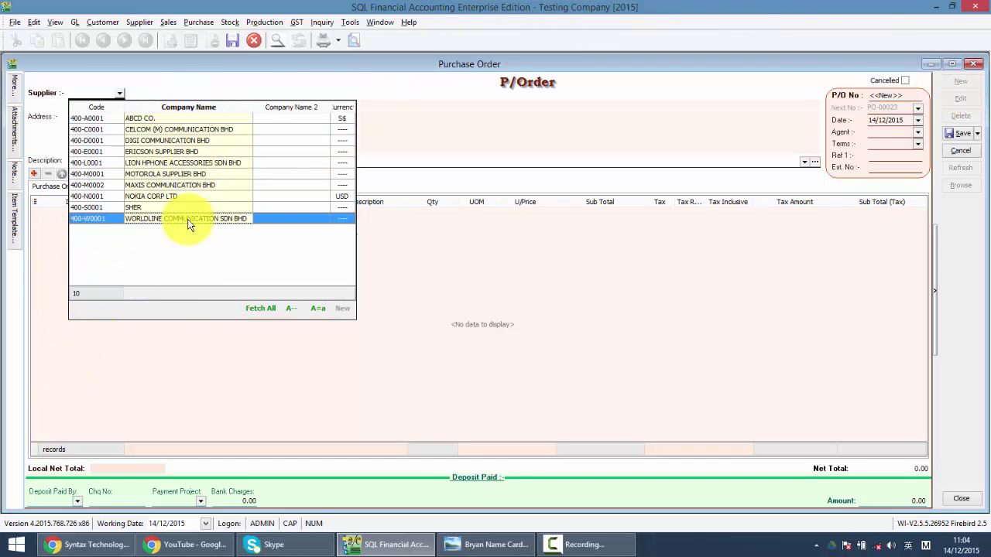
type("MA")
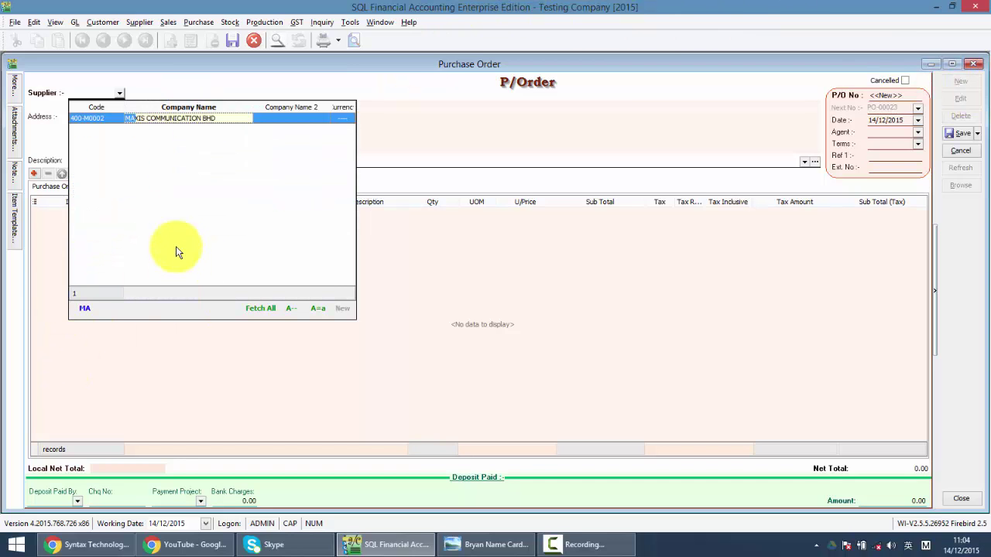
Clear the supplier search text and cycle the search column through Company Name 2, Currency and Code back to Company Name.
left_click(199, 109)
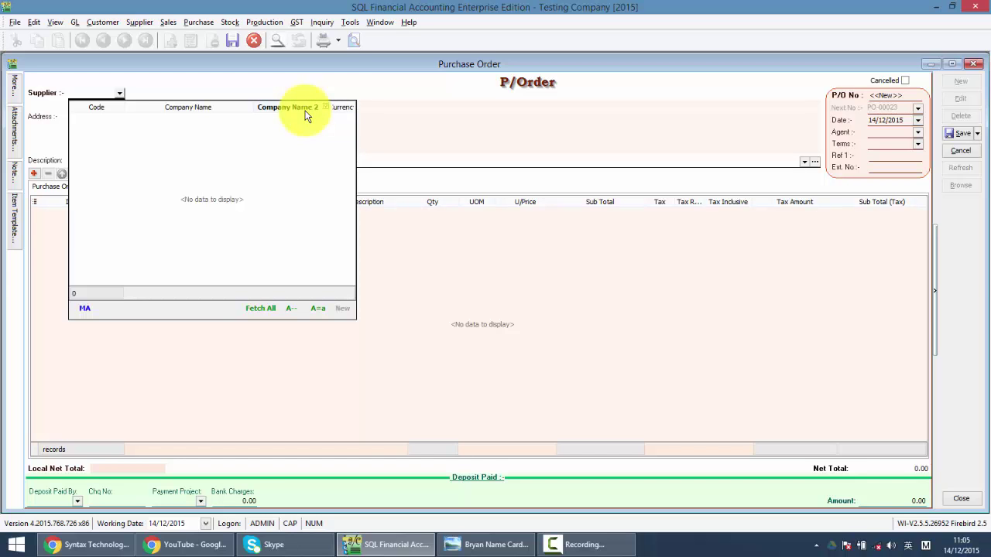
key("BackSpace")
key("BackSpace")
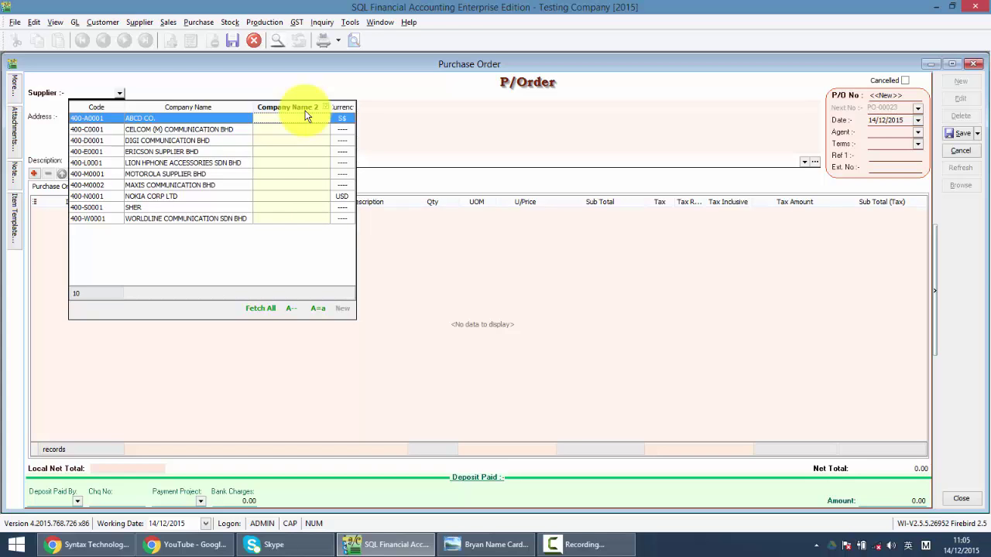
key("Right")
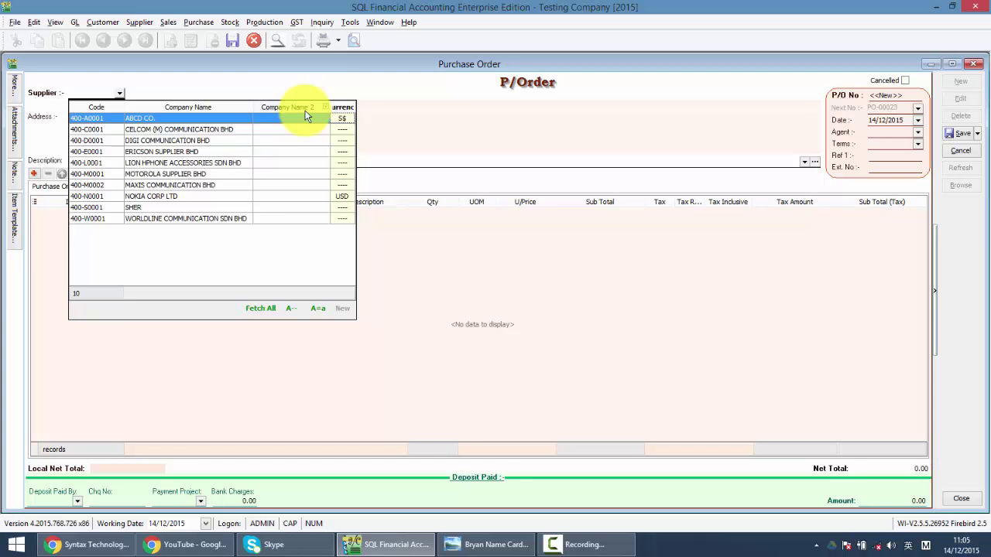
key("Right")
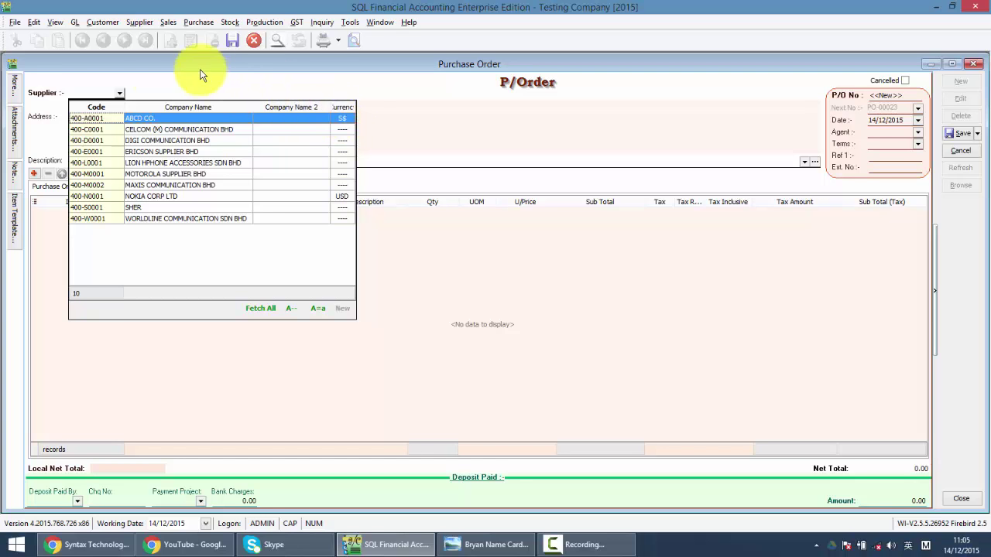
key("Right")
Find MAXIS COMMUNICATION BHD by company name and set it as the purchase order's supplier.
left_click(196, 130)
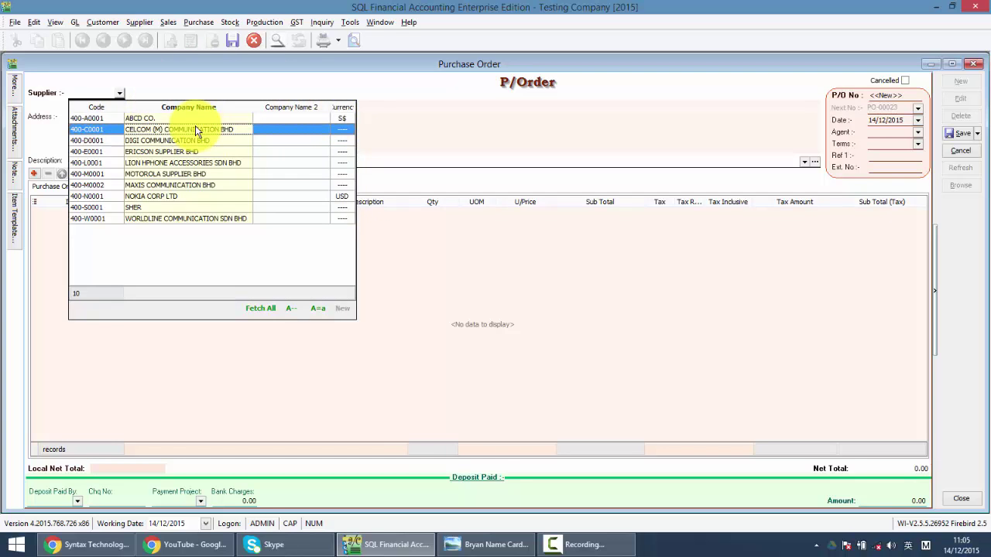
type("maxis")
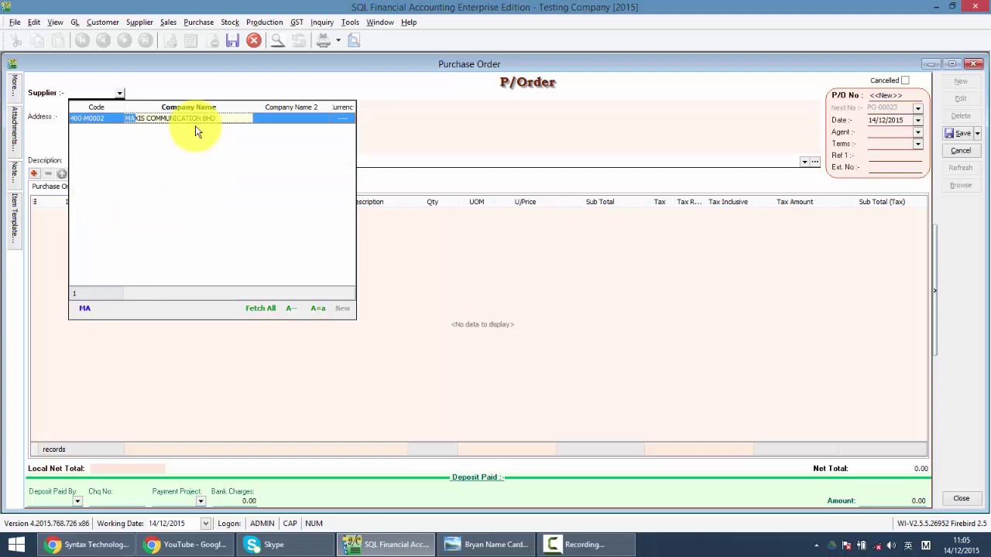
key("Return")
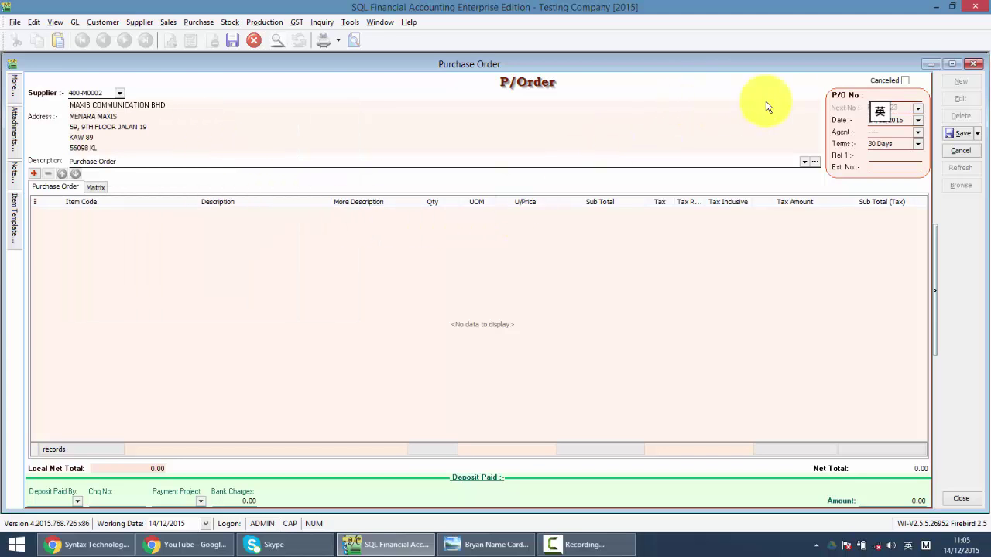
left_click(882, 143)
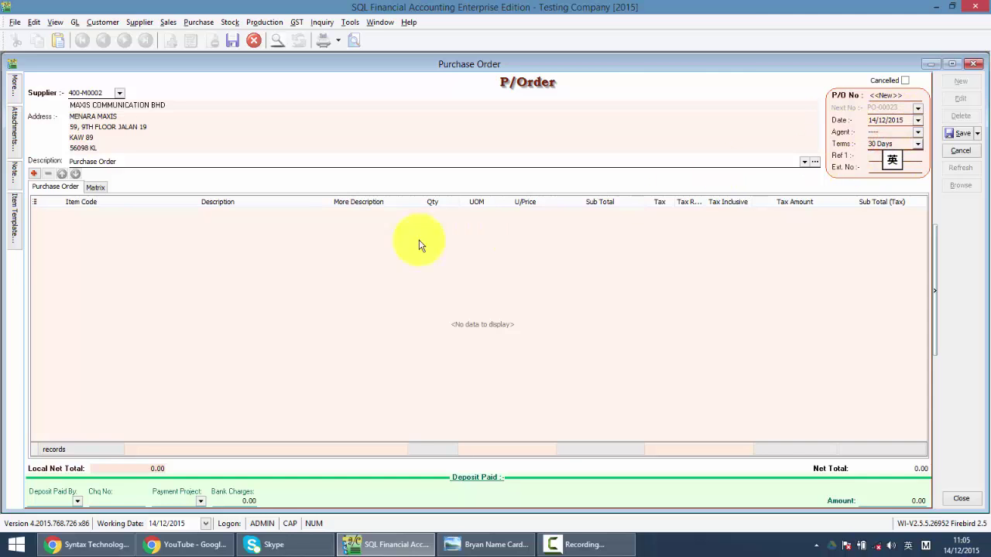
Add an item line to the order for M-PRE-120, MAXIS PREPAID-RM120.
left_click(34, 173)
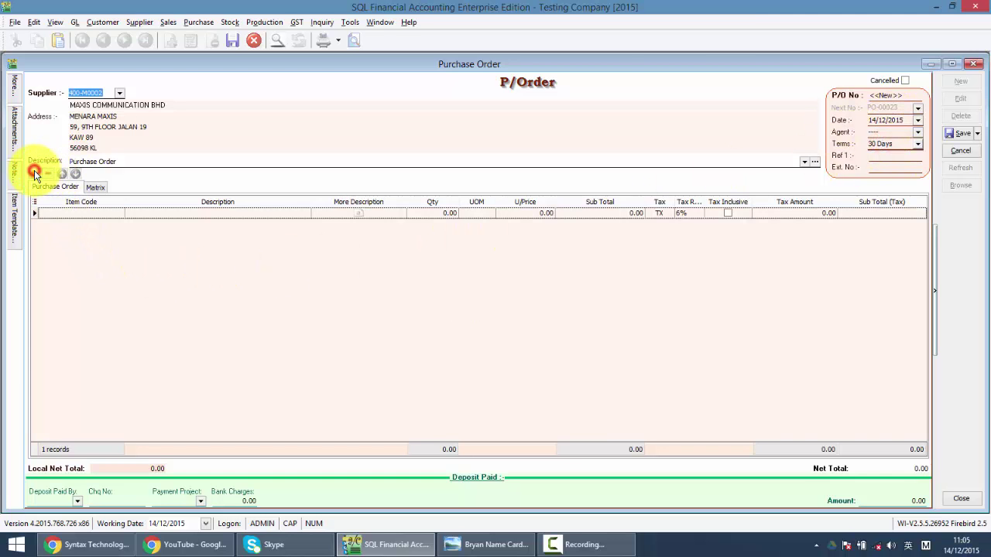
left_click(76, 214)
type("MA")
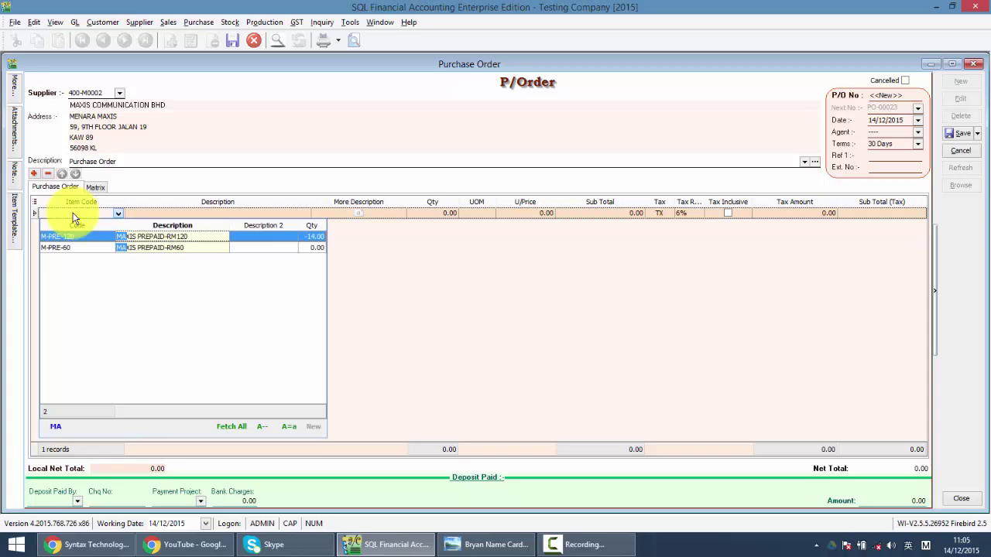
key("Return")
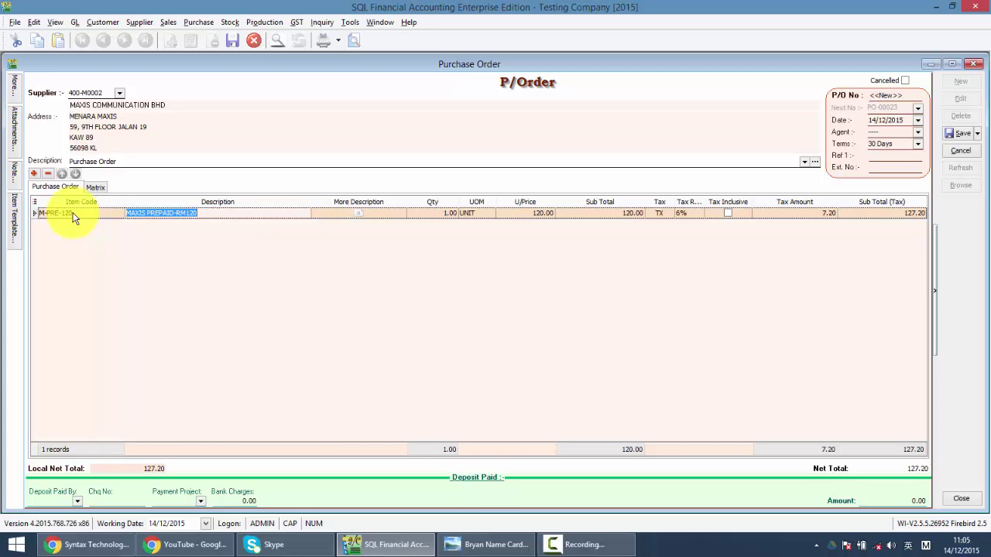
Examine the additional columns available for the order's item grid in the field chooser.
right_click(332, 200)
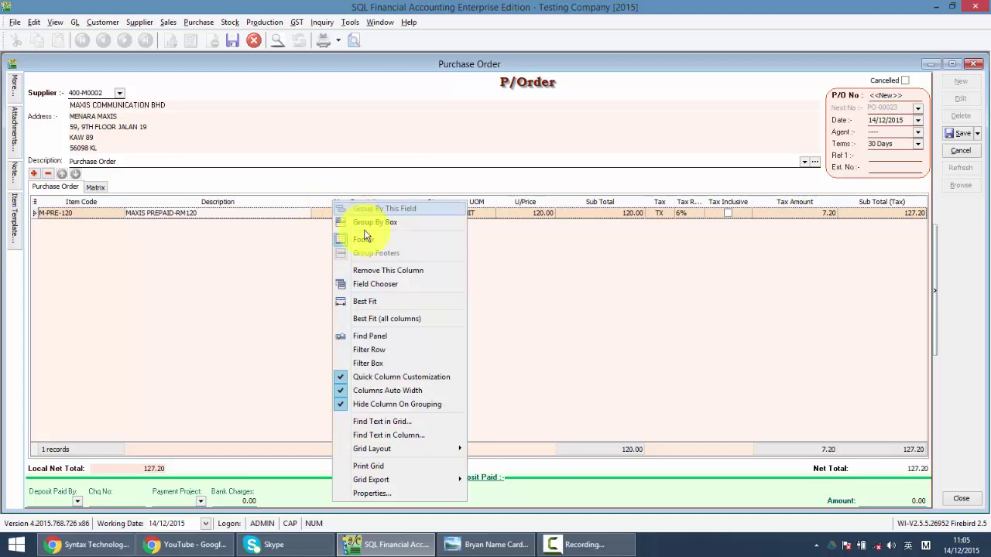
left_click(387, 284)
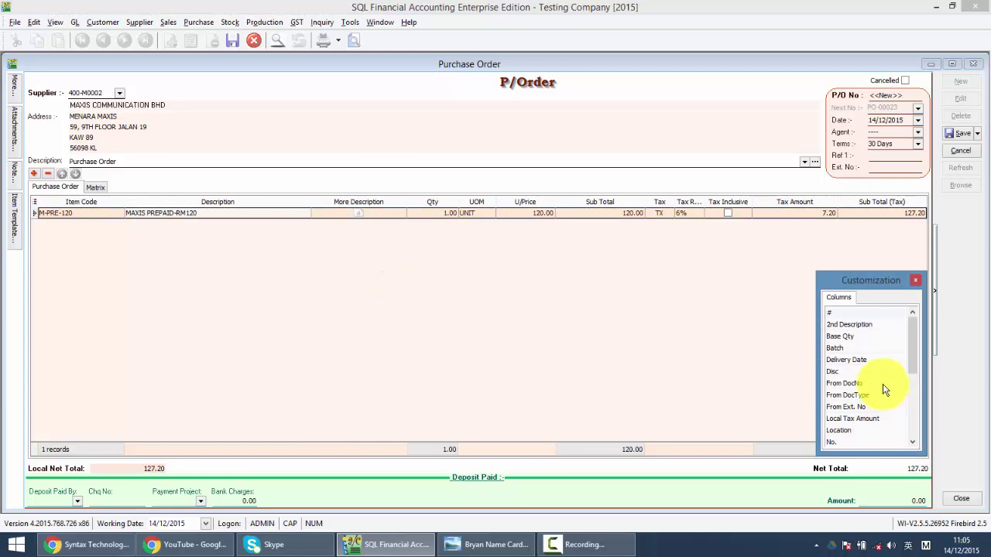
mouse_move(876, 350)
left_mouse_down()
mouse_move(438, 160)
mouse_move(588, 310)
mouse_move(891, 354)
left_mouse_up()
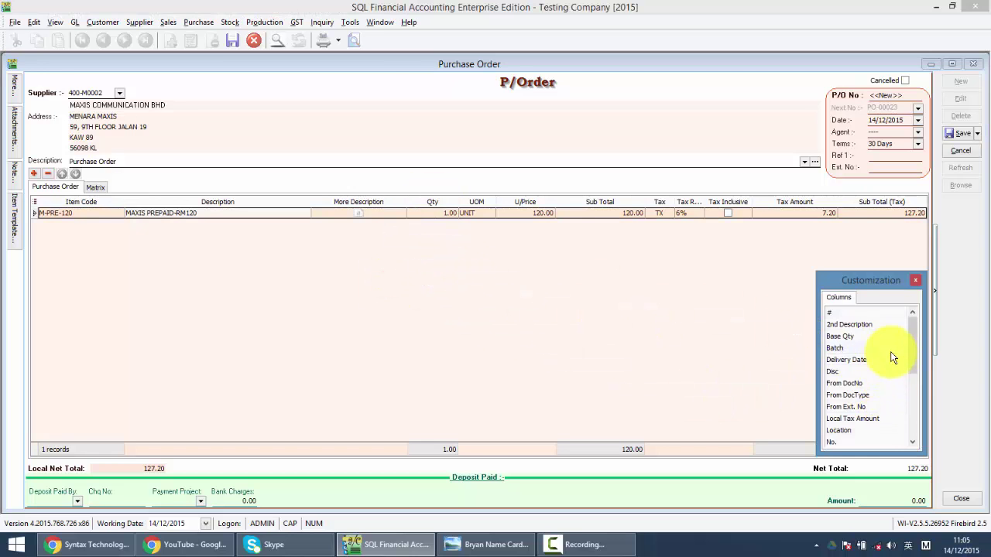
left_click(915, 280)
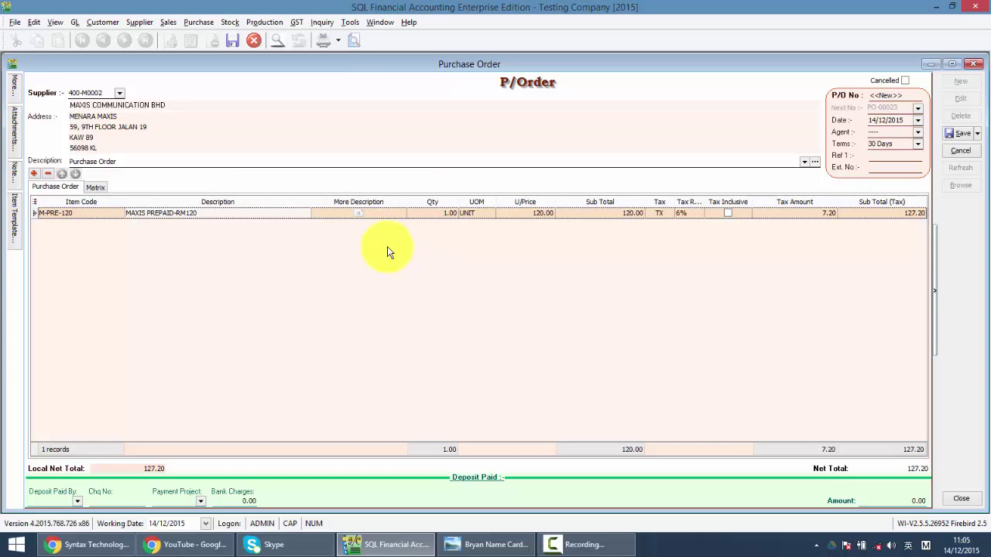
Enter a six-line further description for the M-PRE-120 item: DSFDSF, FSDF, DSF, DFS, FDS, FDFDS.
left_click(377, 214)
left_click(401, 212)
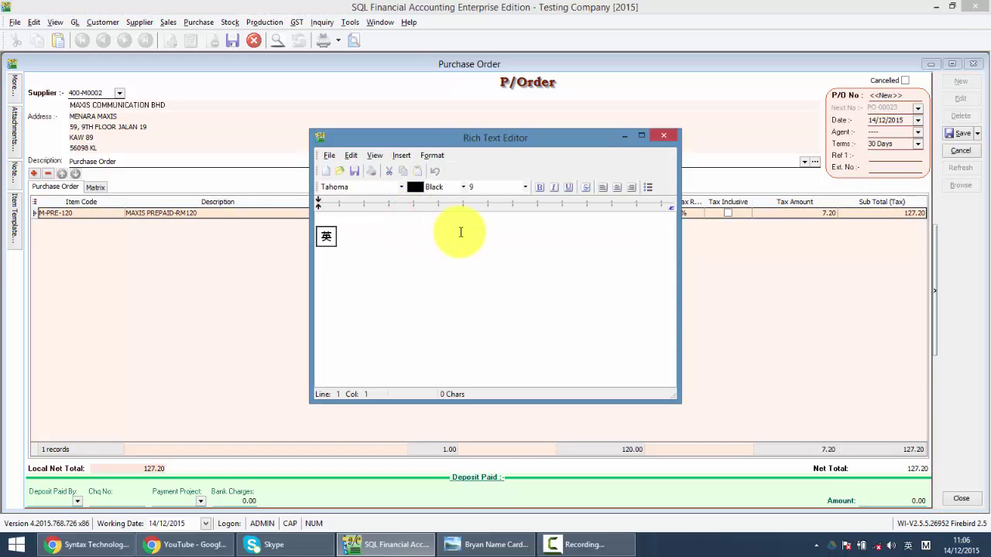
type("DSFDSF FSDF DSF DFS F")
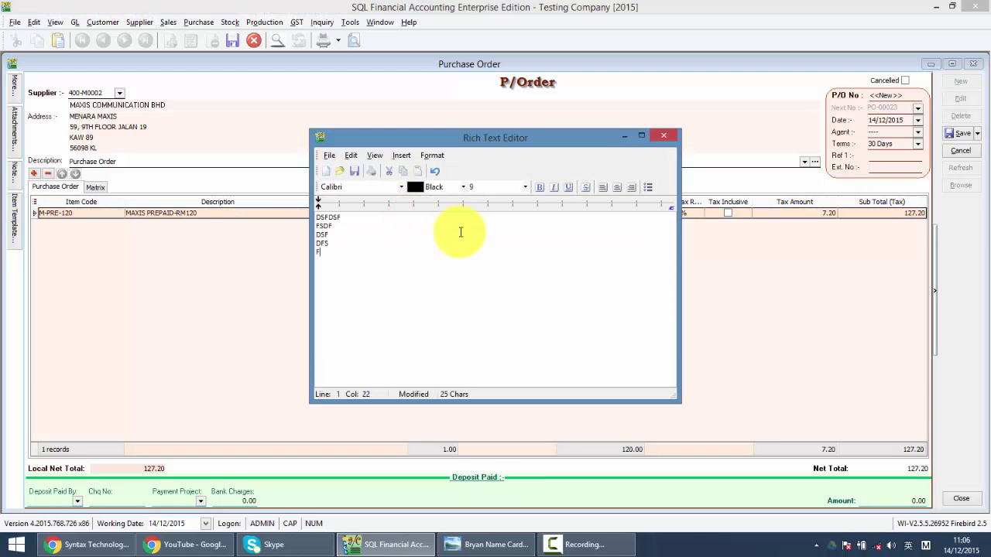
type("DS FDFDS")
left_click(663, 135)
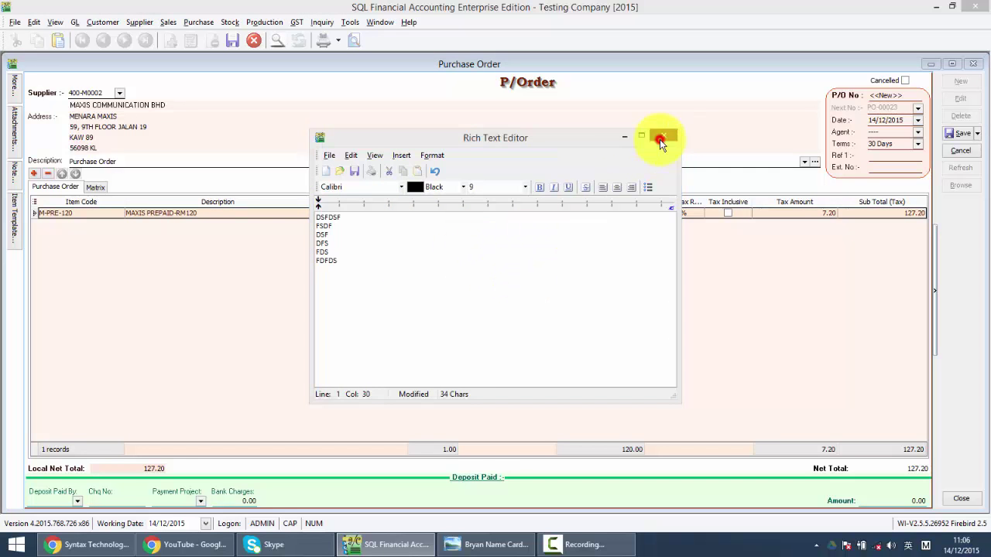
left_click(494, 294)
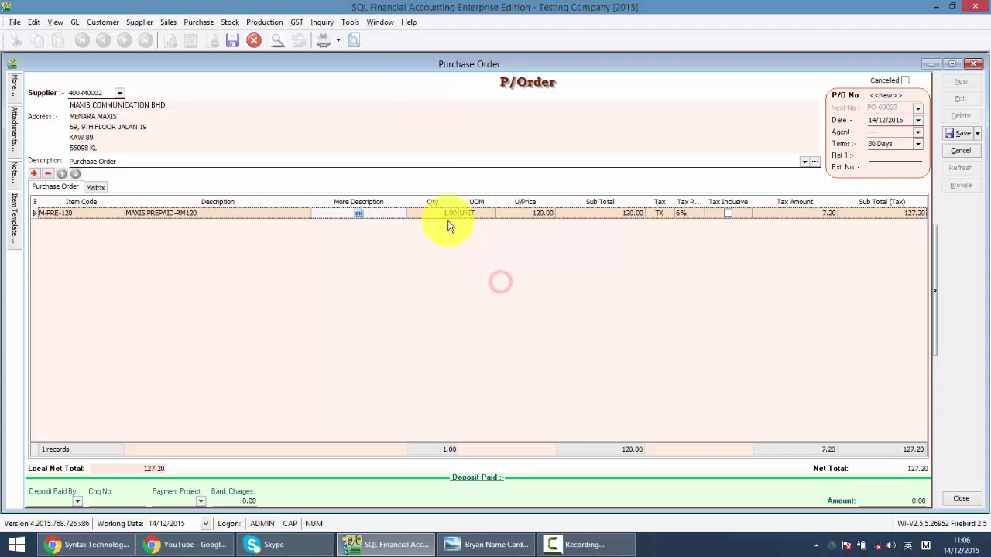
Set the M-PRE-120 line's quantity to 2 and its unit price to 100.
left_click(438, 212)
type("2")
left_click(442, 260)
left_click(518, 217)
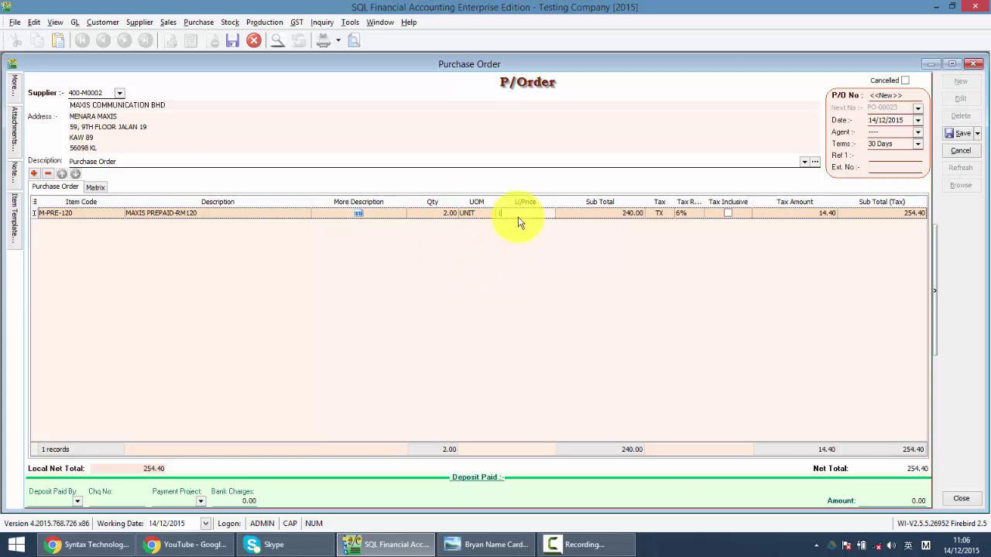
type("100")
left_click(553, 302)
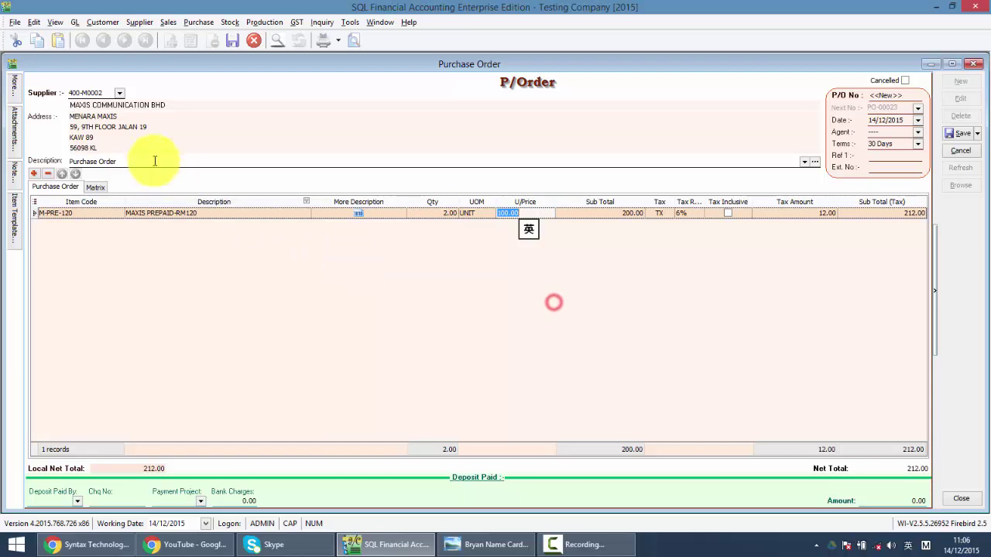
Add a second item line for D-PRE-100 with quantity 5 and save the purchase order.
left_click(33, 173)
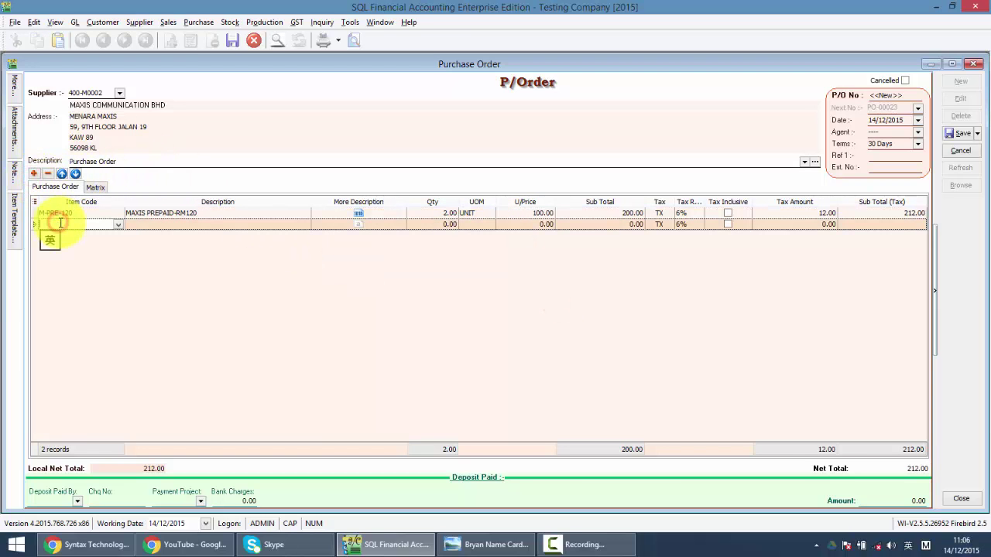
type("D-PRE-100")
key("Return")
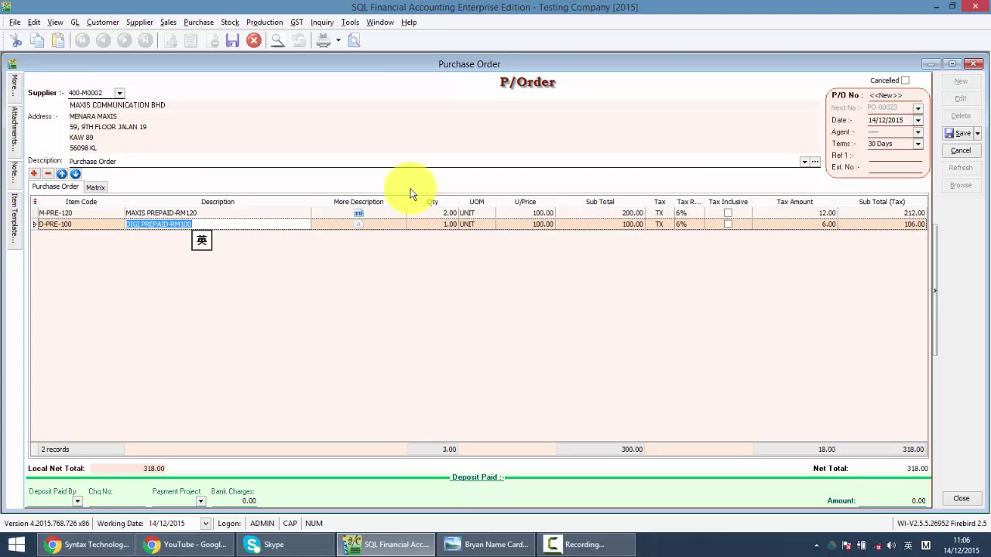
left_click(414, 223)
type("5")
left_click(492, 302)
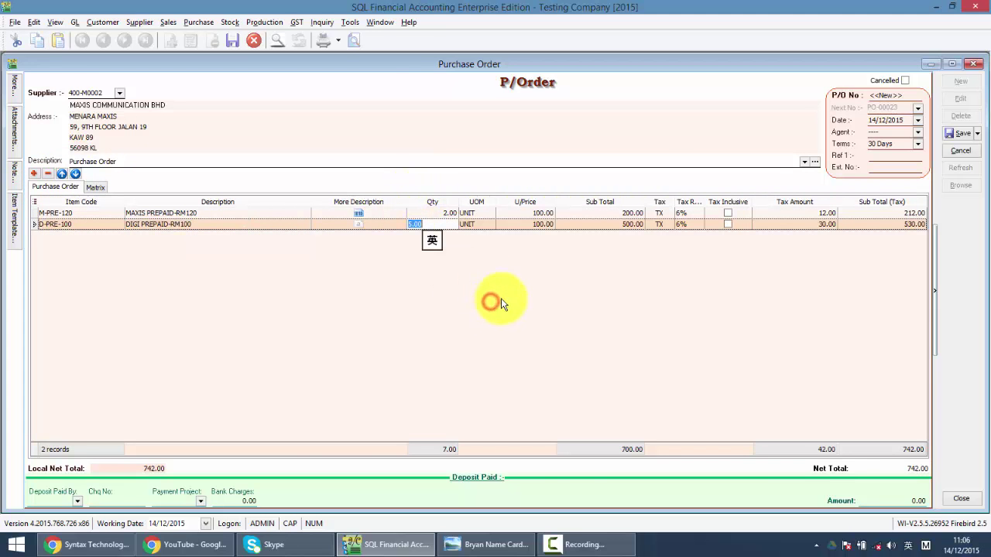
left_click(364, 352)
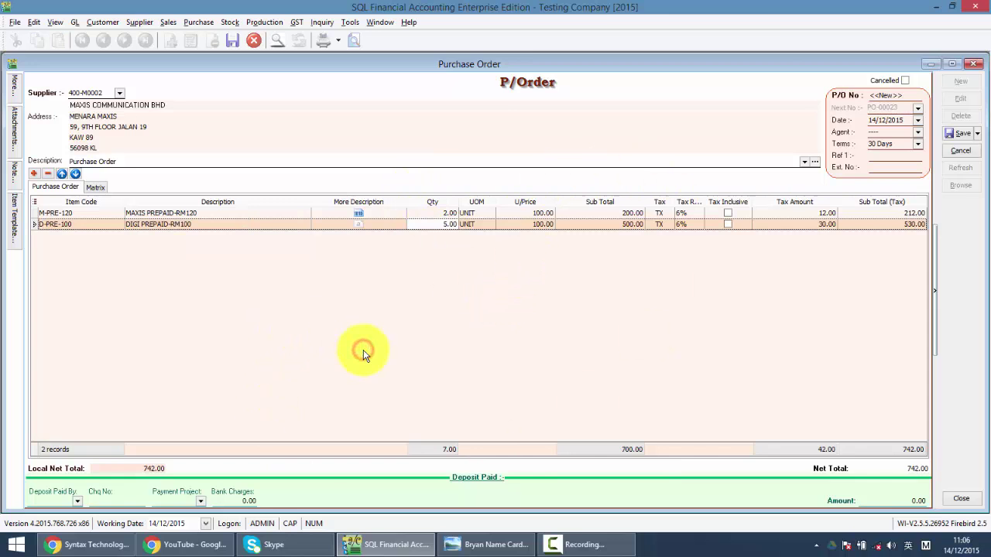
left_click(956, 134)
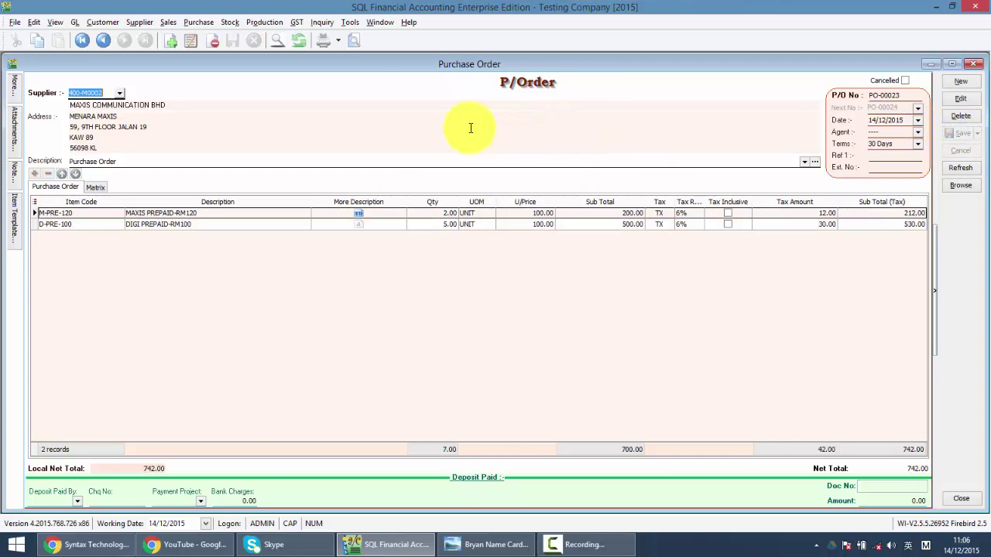
Preview the saved order with the Purchase Order 7 (GST 1) report and check its header and item lines.
left_click(353, 45)
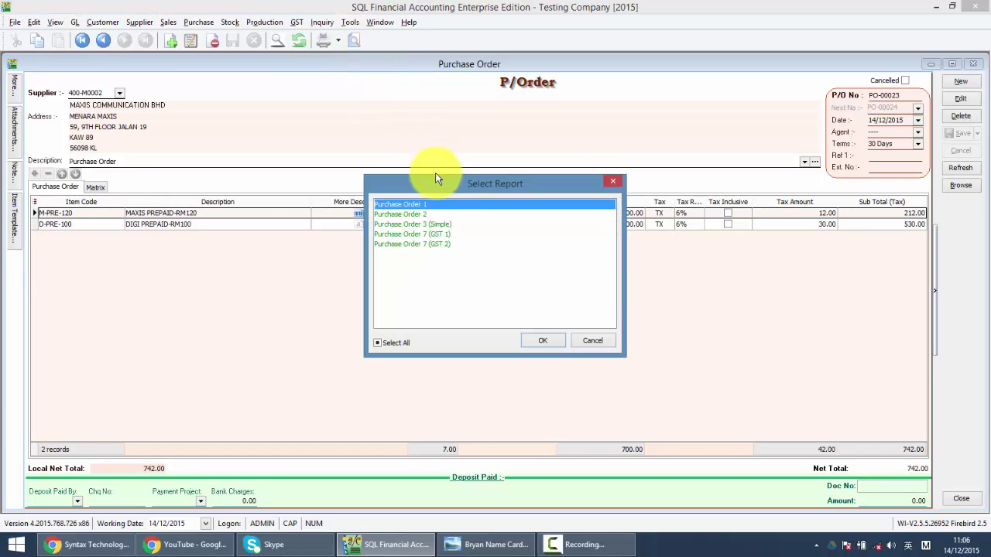
left_click(427, 236)
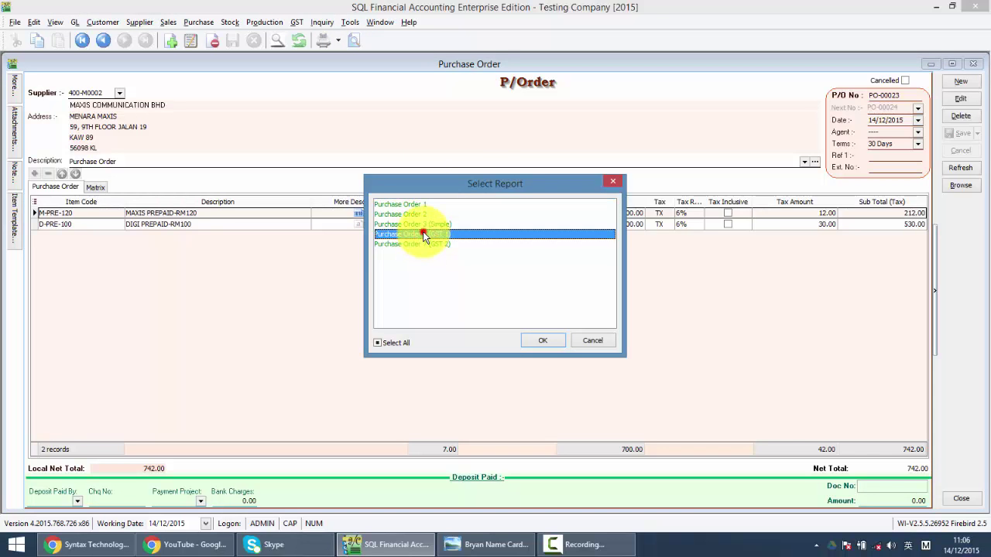
double_click(423, 234)
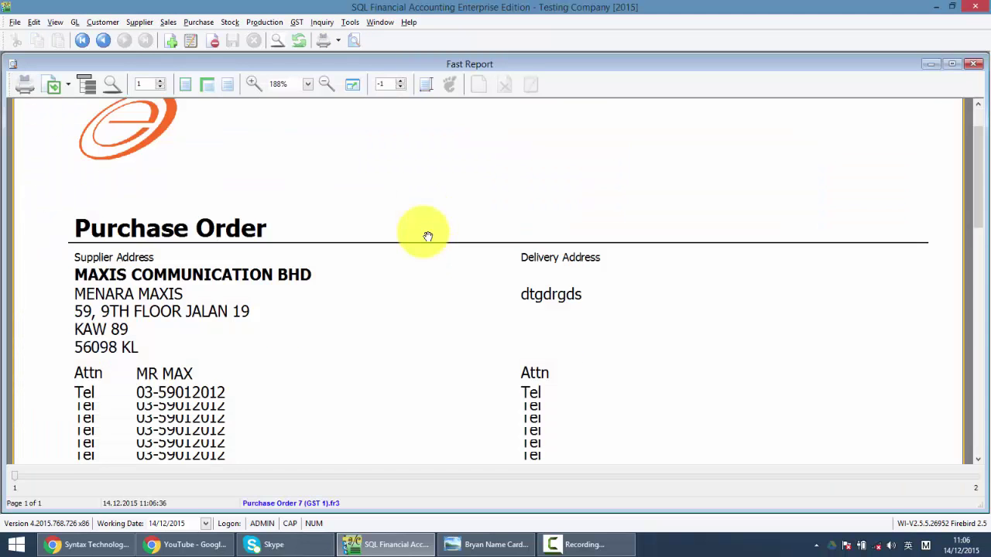
scroll(424, 234, "down", 10)
scroll(426, 232, "up", 10)
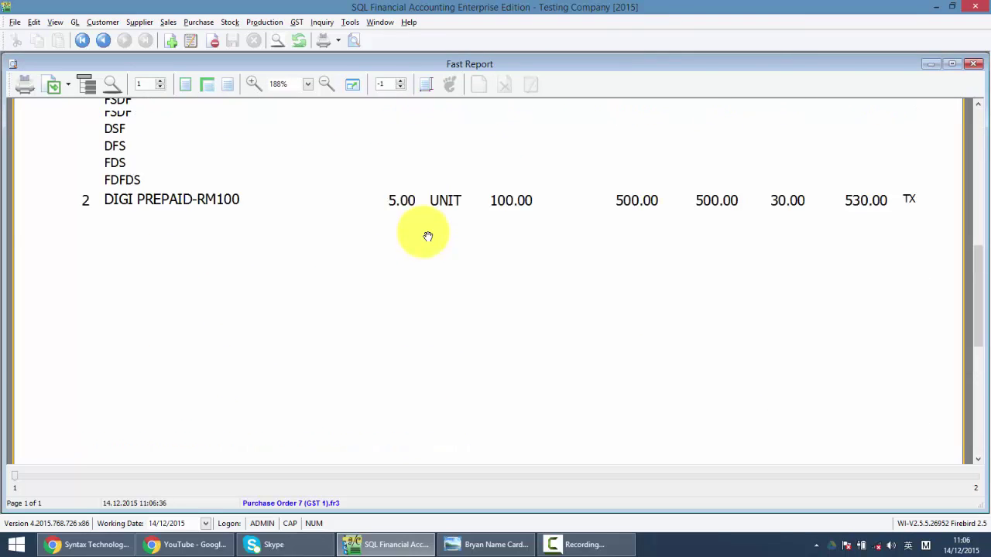
scroll(181, 171, "down", 5)
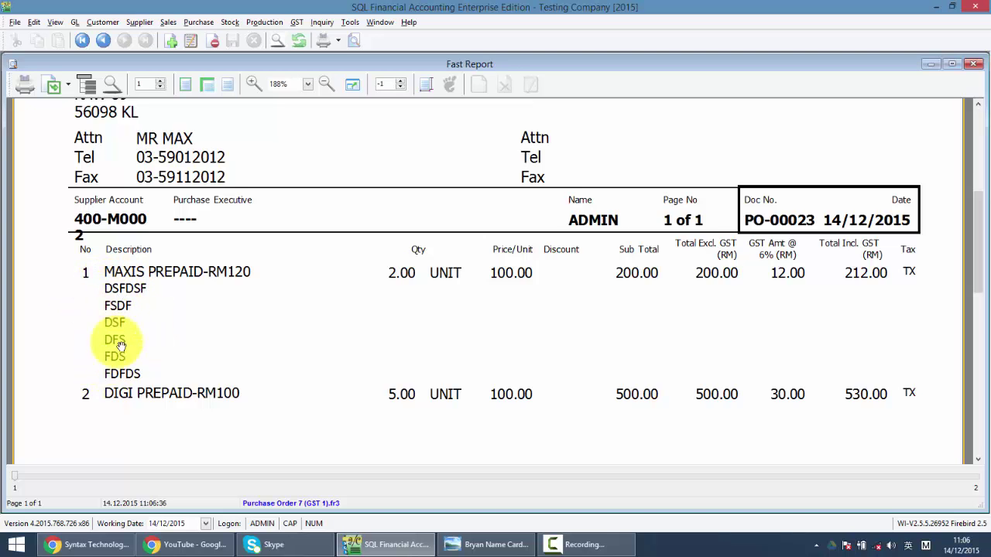
scroll(120, 360, "up", 5)
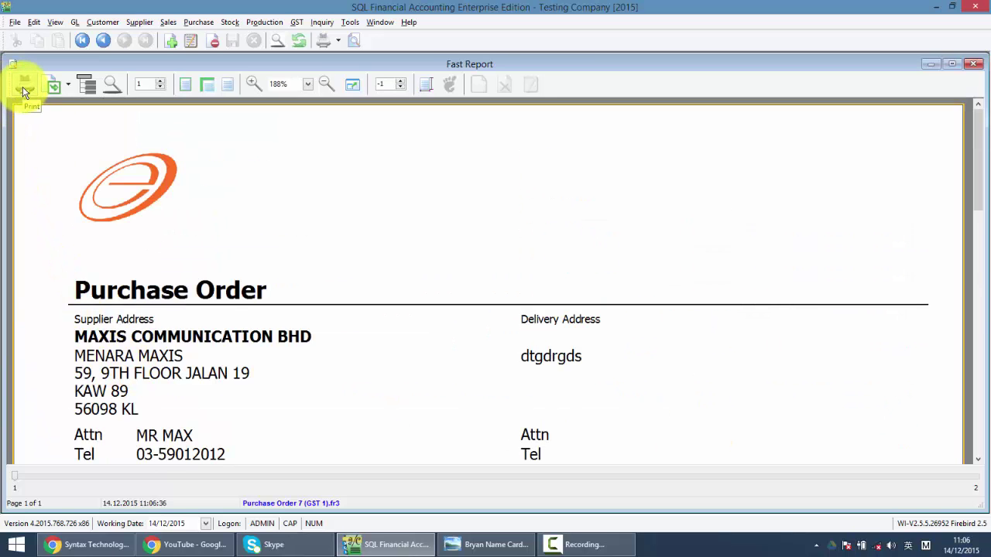
Export the report as a PDF named MAXIS-PO to the Desktop with the default PDF settings, and close the preview.
left_click(64, 83)
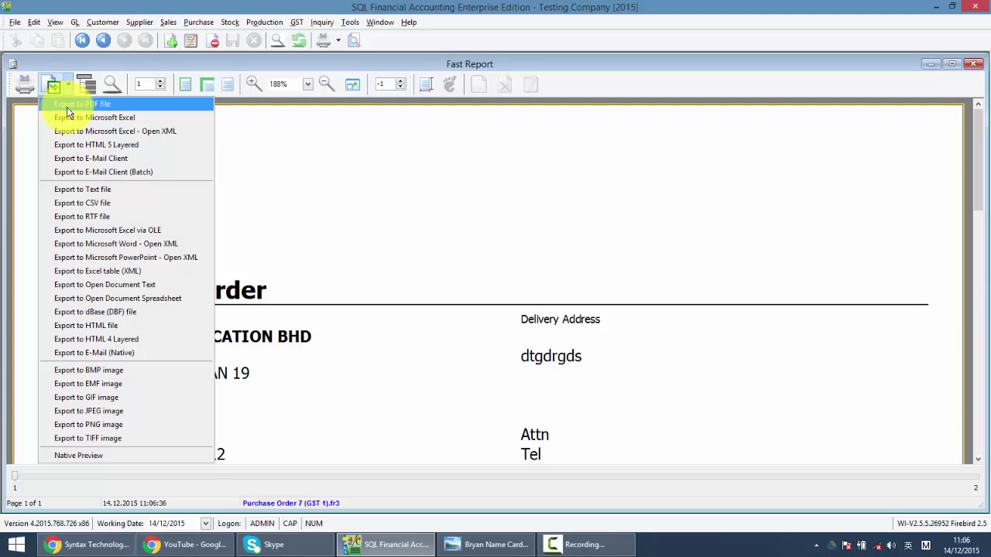
left_click(67, 107)
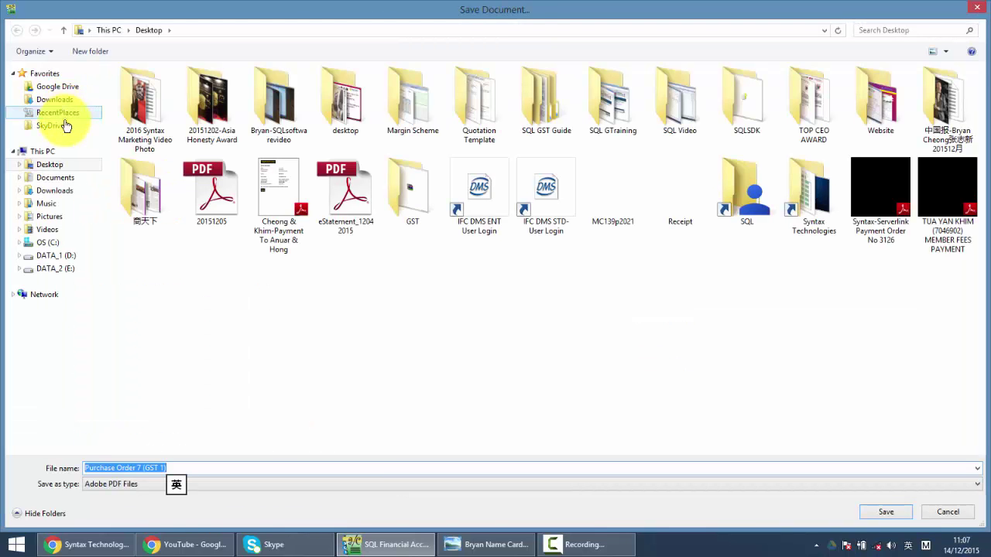
left_click(70, 165)
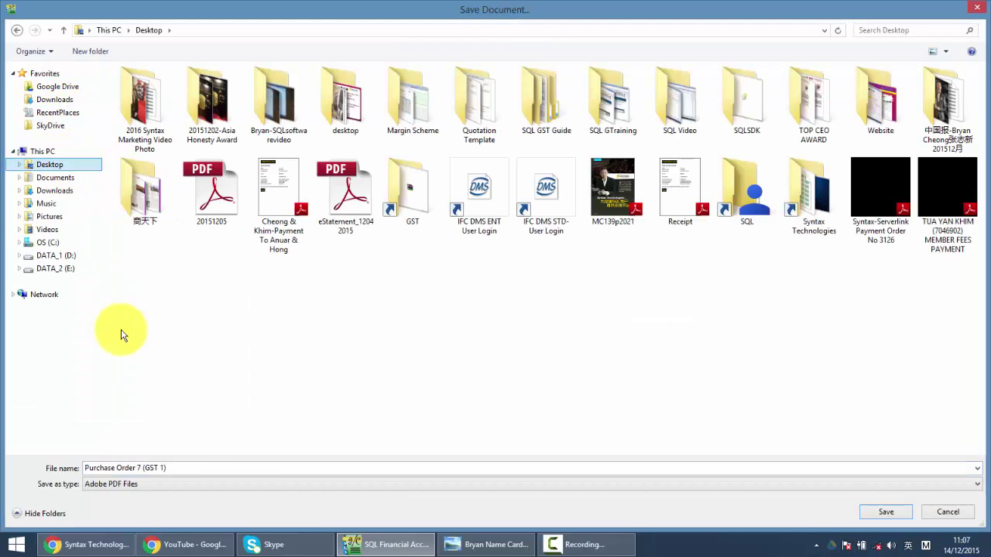
left_click(202, 470)
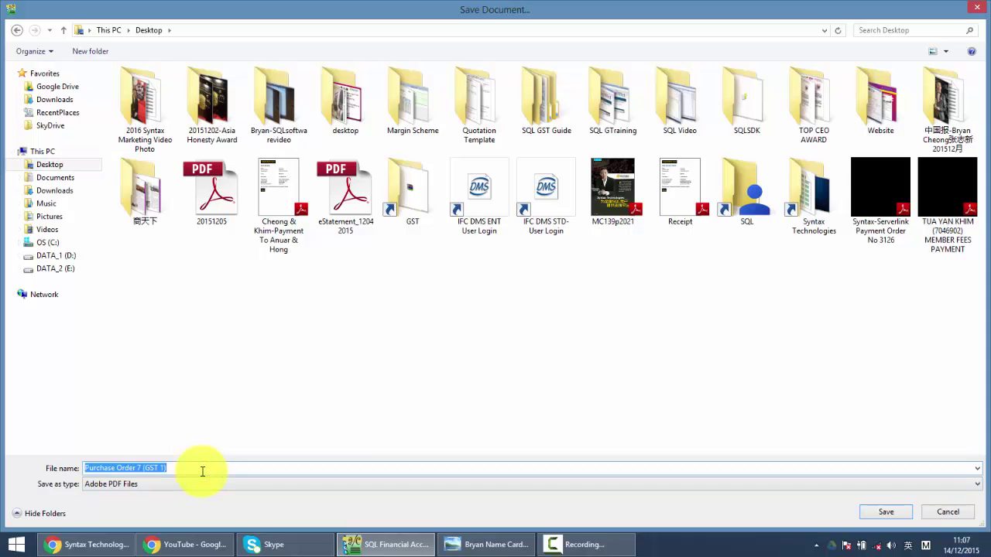
type("MAXIS-PO")
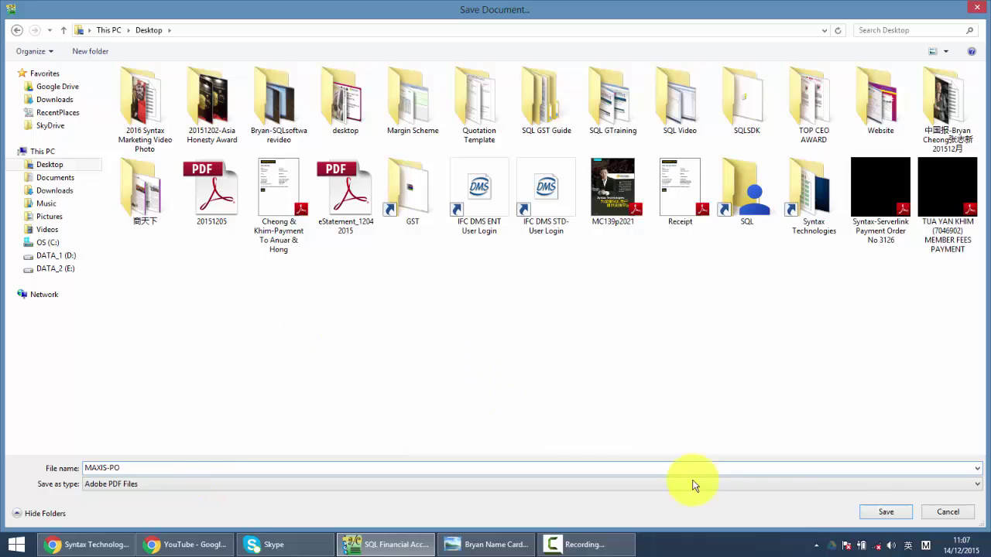
left_click(885, 511)
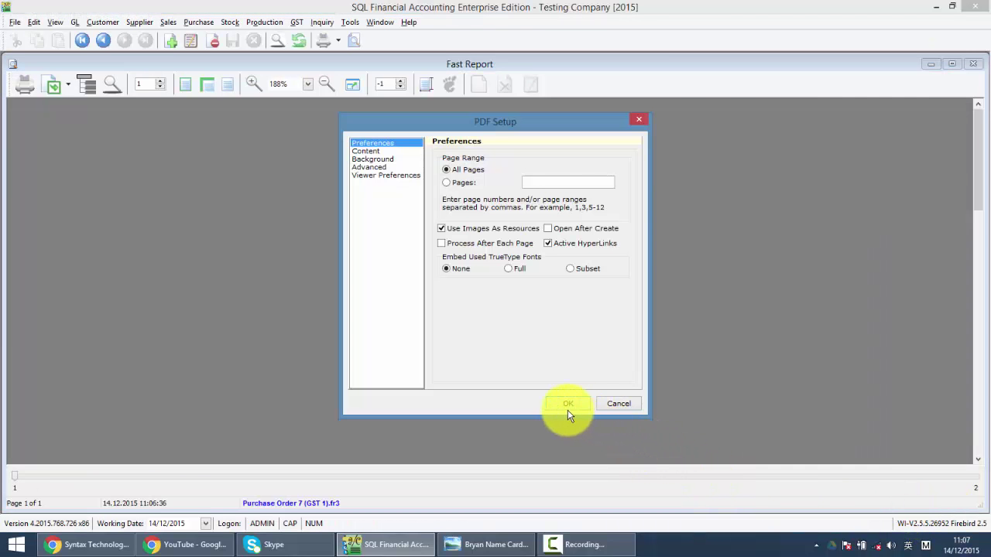
left_click(566, 404)
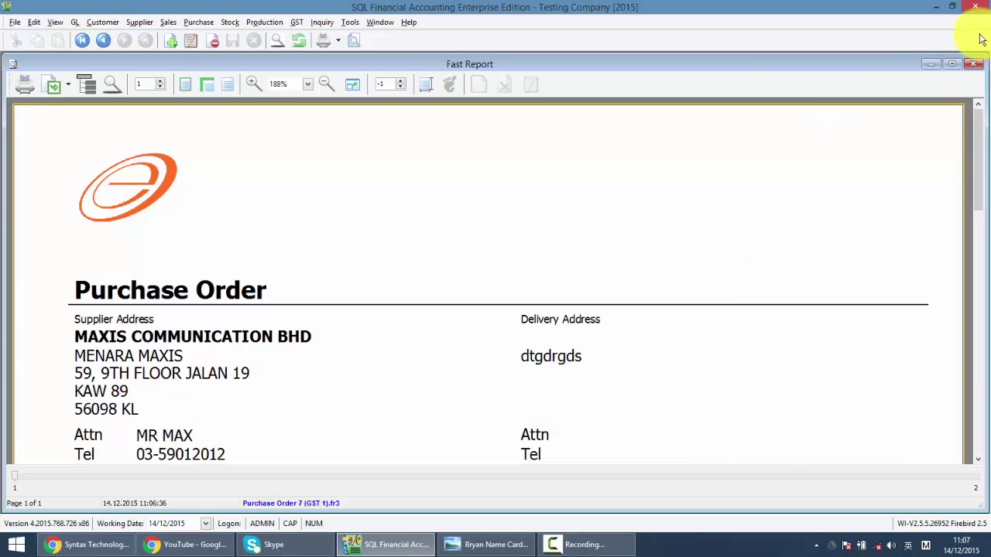
left_click(972, 68)
Go to the Windows desktop, open MAXIS-PO in Adobe Reader to check the exported order, and close it.
left_click(937, 7)
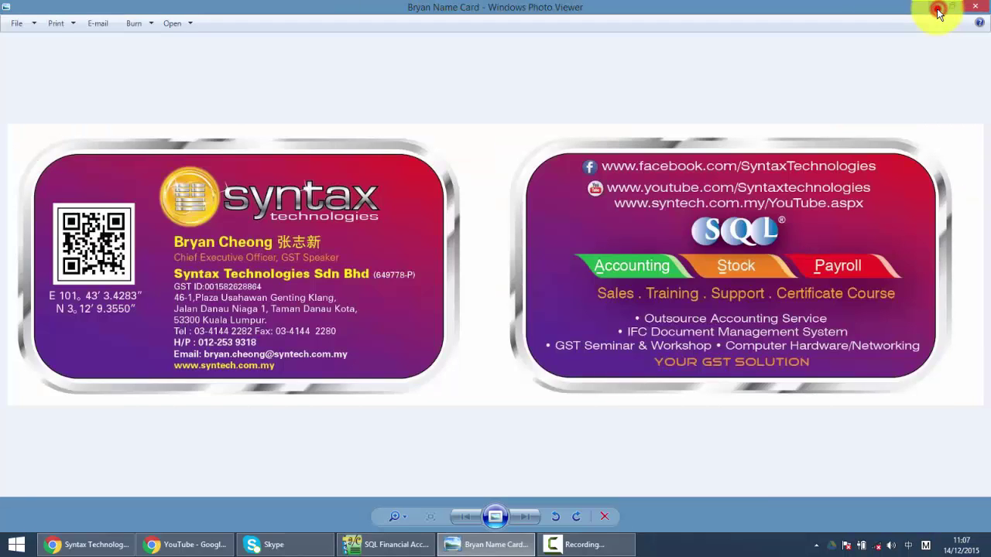
left_click(928, 11)
double_click(298, 326)
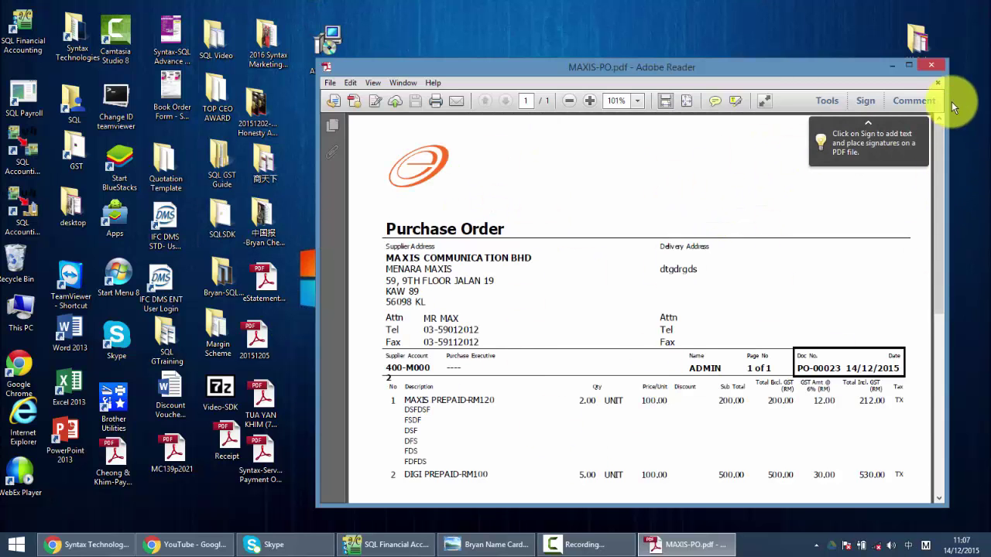
left_click(932, 68)
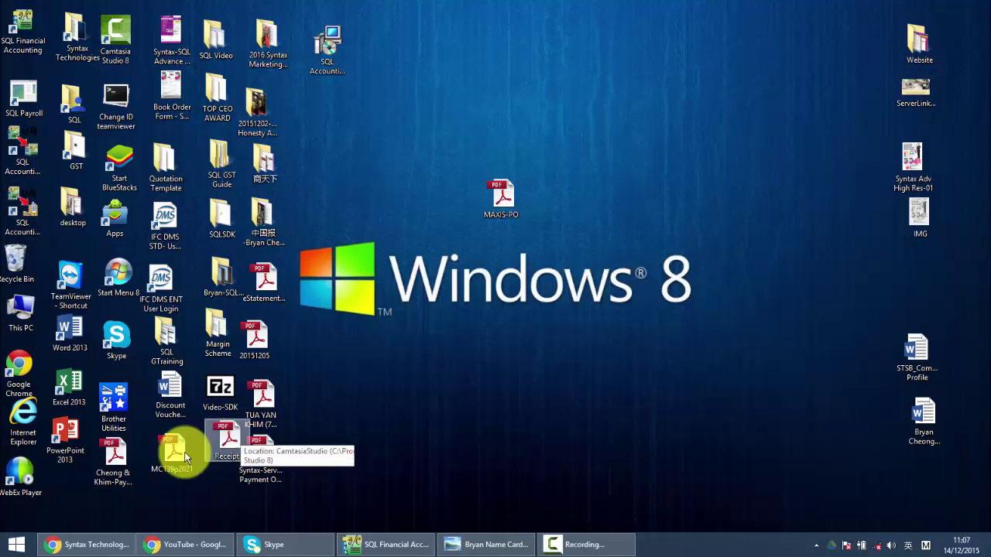
Switch to Chrome and look through the Syntax Technologies Facebook page and the YouTube page of the company website.
left_click(103, 553)
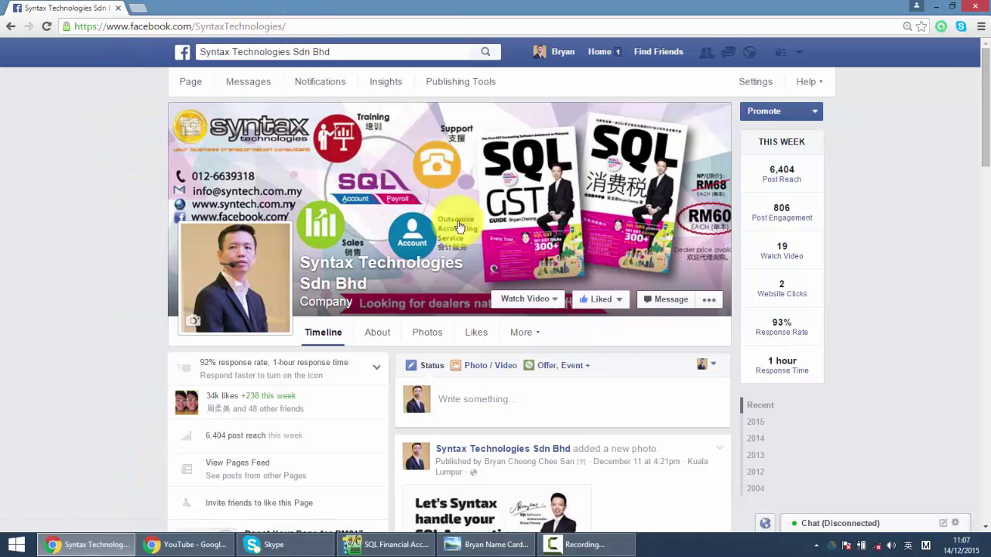
mouse_move(597, 312)
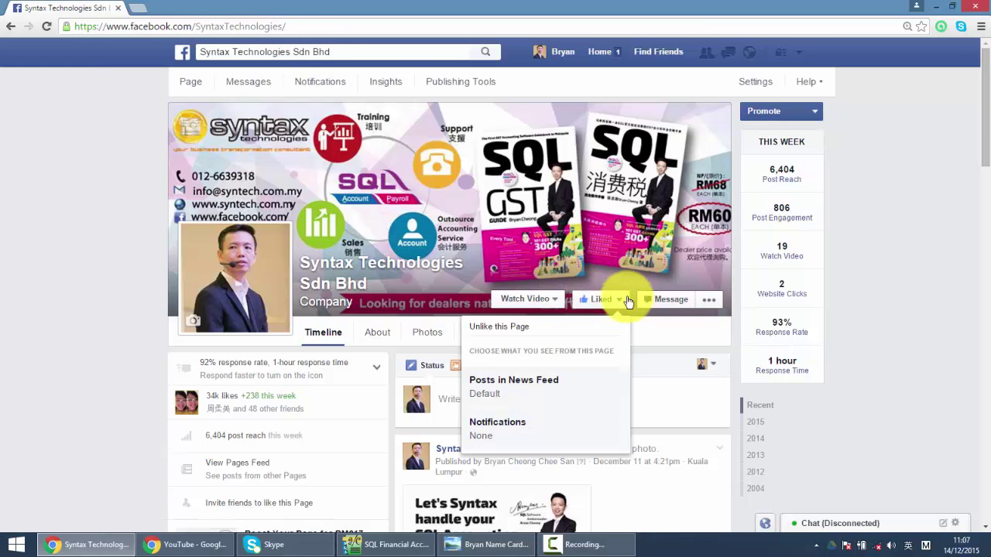
scroll(603, 302, "down", 1)
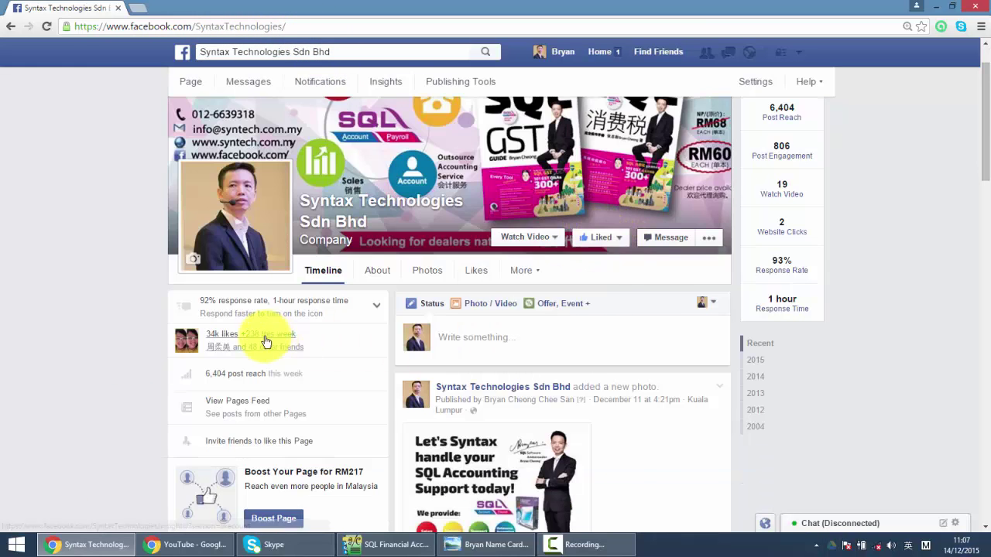
left_click(81, 328)
scroll(80, 324, "down", 4)
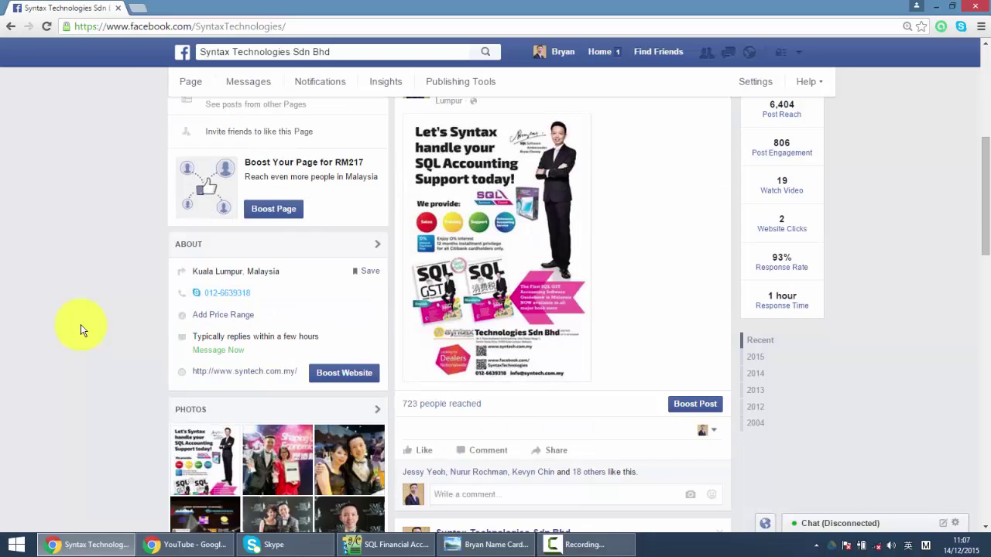
scroll(80, 325, "down", 6)
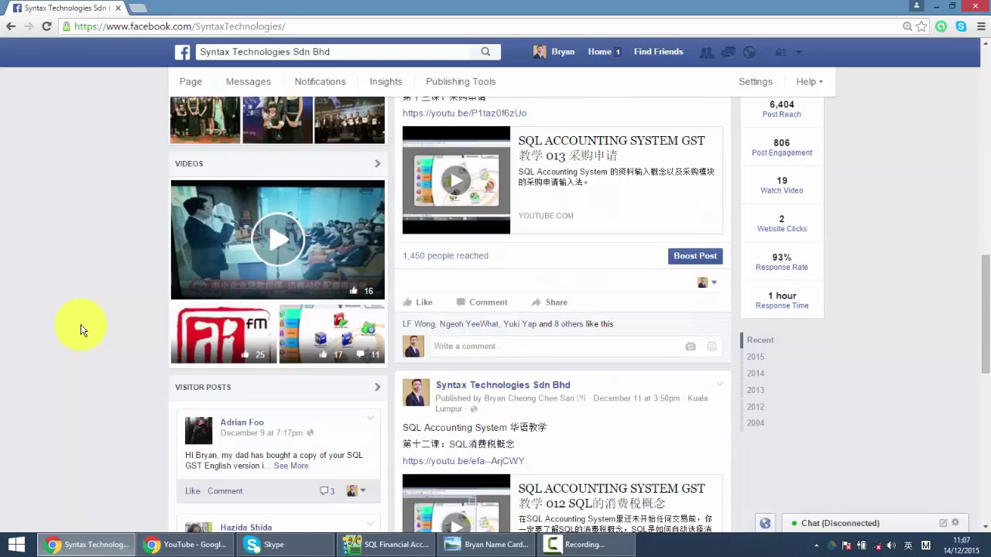
left_click(208, 546)
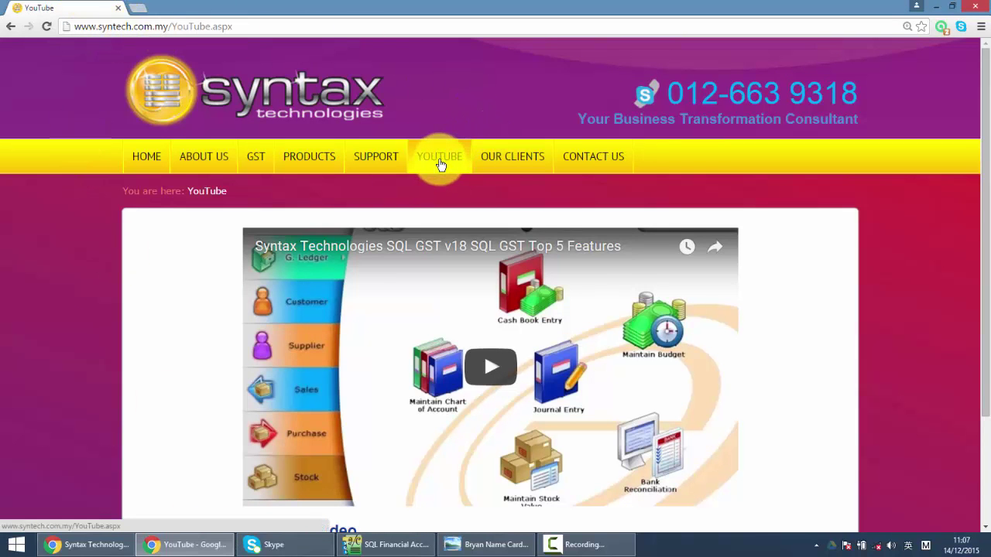
scroll(440, 165, "down", 3)
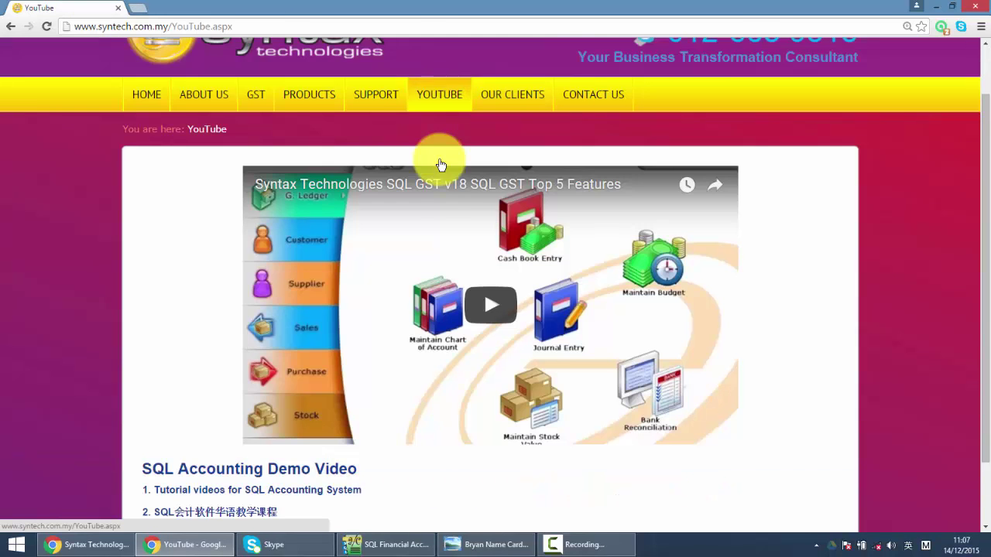